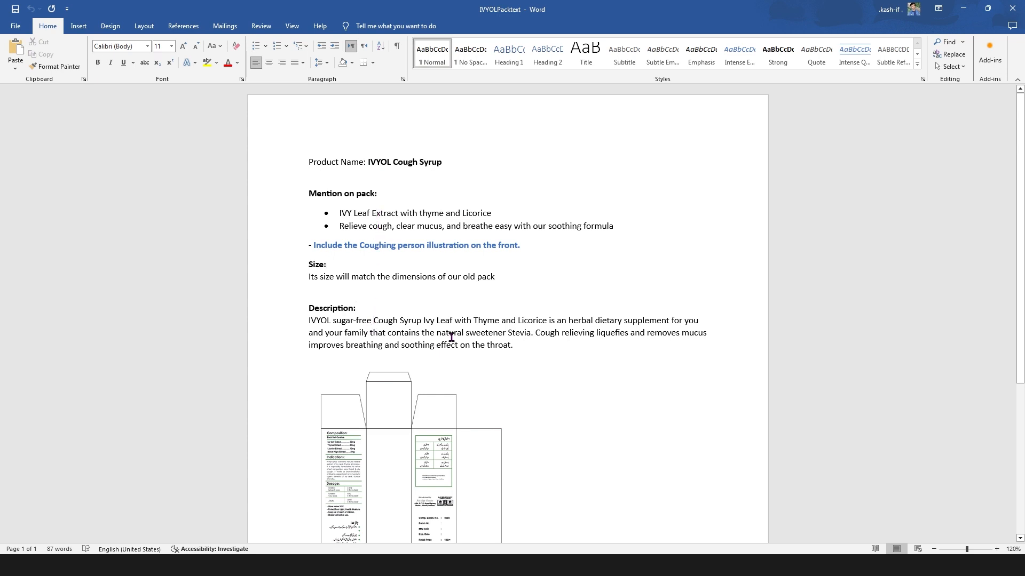
# - Review the product brief for the IVYOL Cough Syrup pack, including the front-panel text, description and old pack layout
pyautogui.scroll(-1, 406, 319)
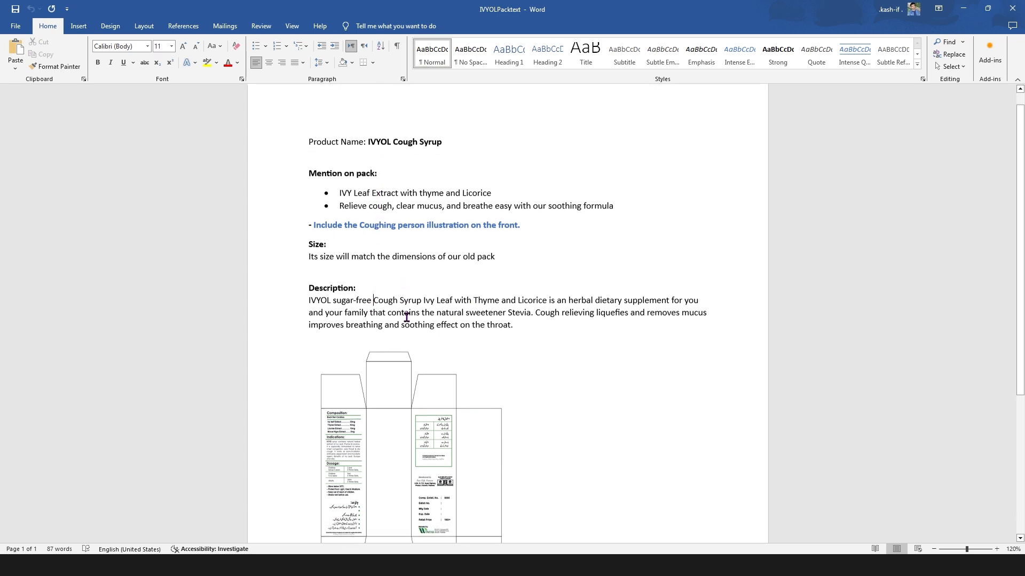
pyautogui.doubleClick(379, 210)
pyautogui.scroll(-2, 412, 320)
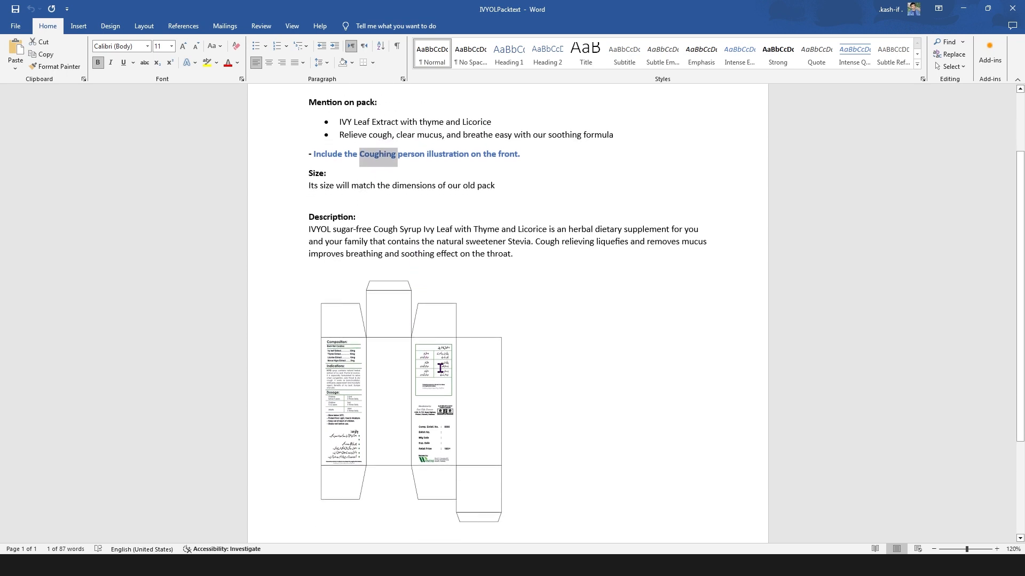
pyautogui.scroll(3, 427, 344)
pyautogui.scroll(-3, 401, 320)
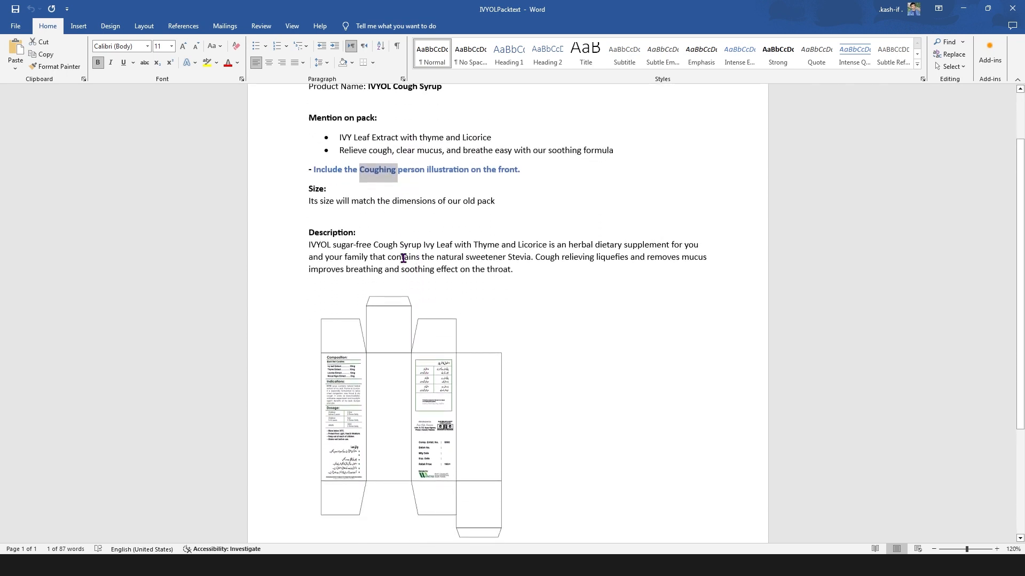
pyautogui.scroll(3, 404, 258)
pyautogui.click(410, 258)
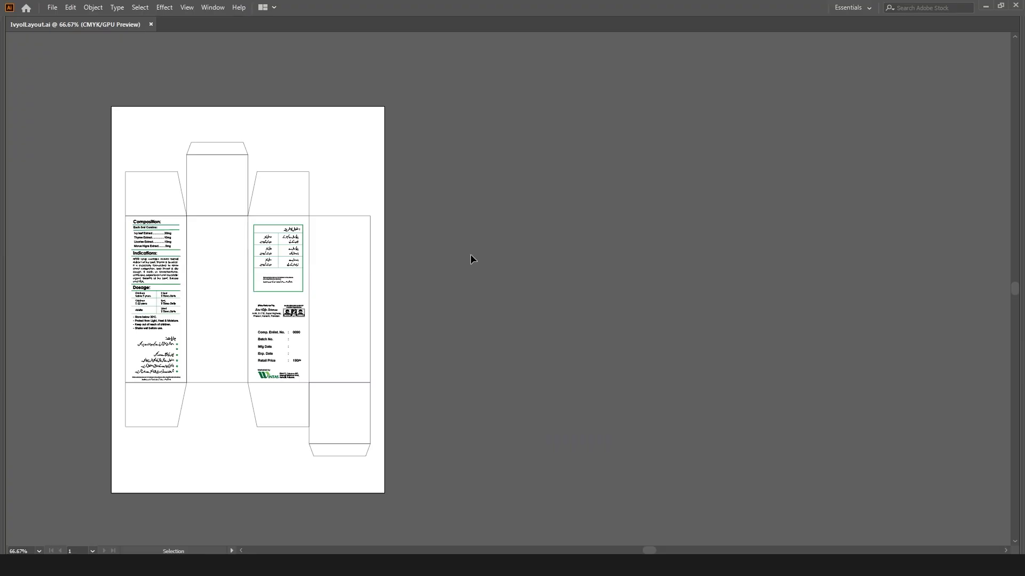
# - In Illustrator, duplicate the blank front panel outline beside the box layout and create a new artboard around the copy
pyautogui.moveTo(373, 297); pyautogui.dragTo(638, 297)
pyautogui.press('Tab')
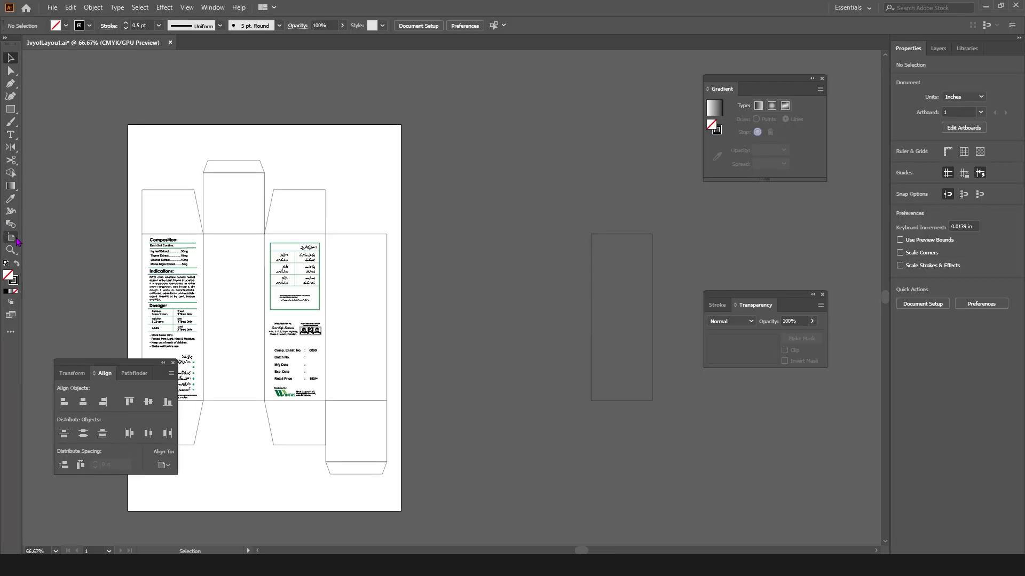
pyautogui.click(11, 237)
pyautogui.moveTo(545, 207); pyautogui.dragTo(696, 423)
pyautogui.press('v')
pyautogui.hotkey('ctrl', '0')
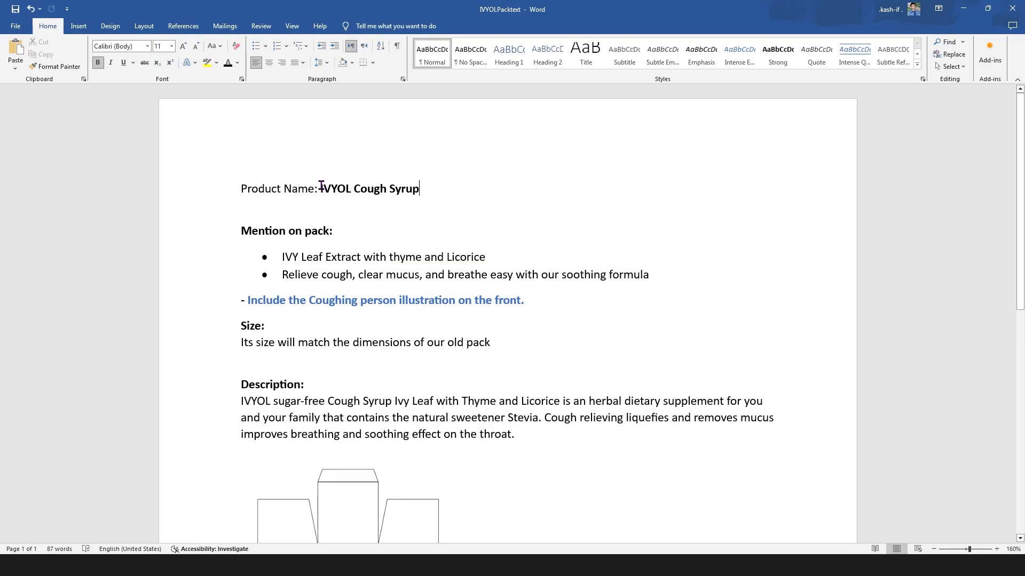
# - Copy the product name from the Word brief into the front panel as separate IVYOL and Cough Syrup texts, with IVYOL placed higher
pyautogui.moveTo(321, 185); pyautogui.dragTo(474, 188)
pyautogui.hotkey('ctrl', 'c')
pyautogui.hotkey('alt', 'Tab')
pyautogui.press('t')
pyautogui.click(363, 268)
pyautogui.hotkey('ctrl', 'v')
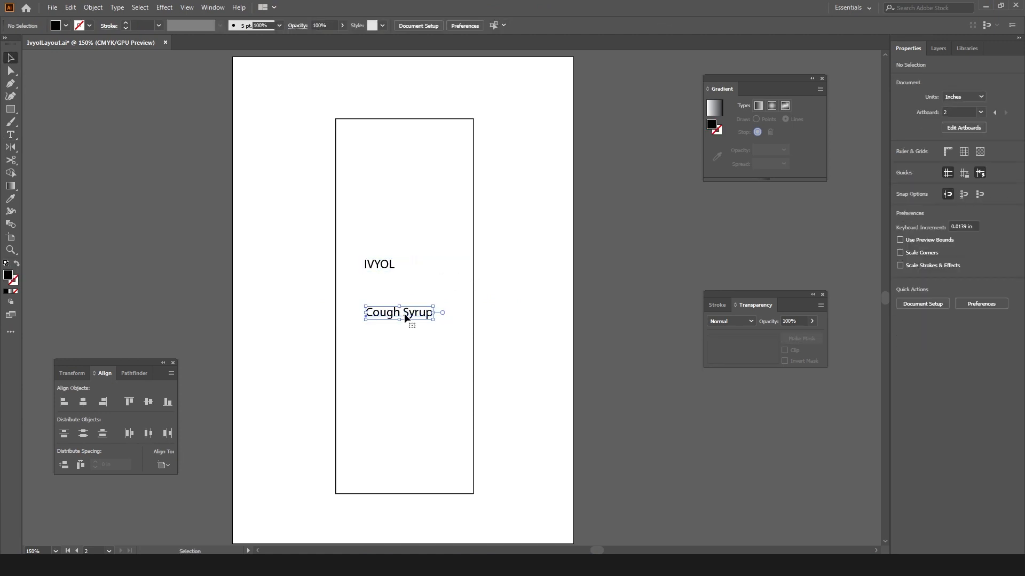
pyautogui.moveTo(406, 319); pyautogui.dragTo(406, 319)
pyautogui.moveTo(378, 265); pyautogui.dragTo(400, 199)
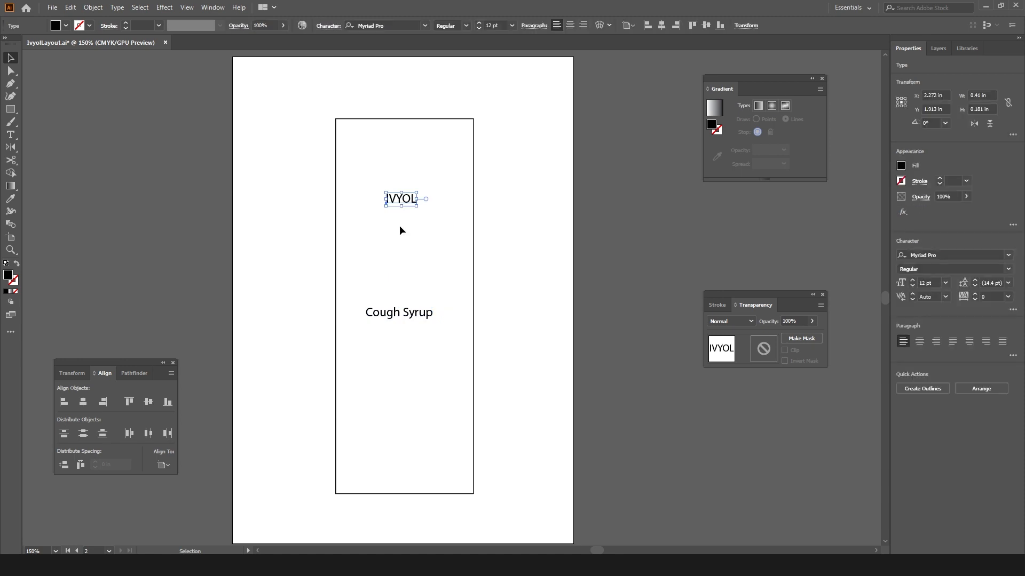
# - Set the IVYOL text in the Anja Eliane accent Nornal font and enlarge it across the panel
pyautogui.click(979, 255)
pyautogui.write('anj')
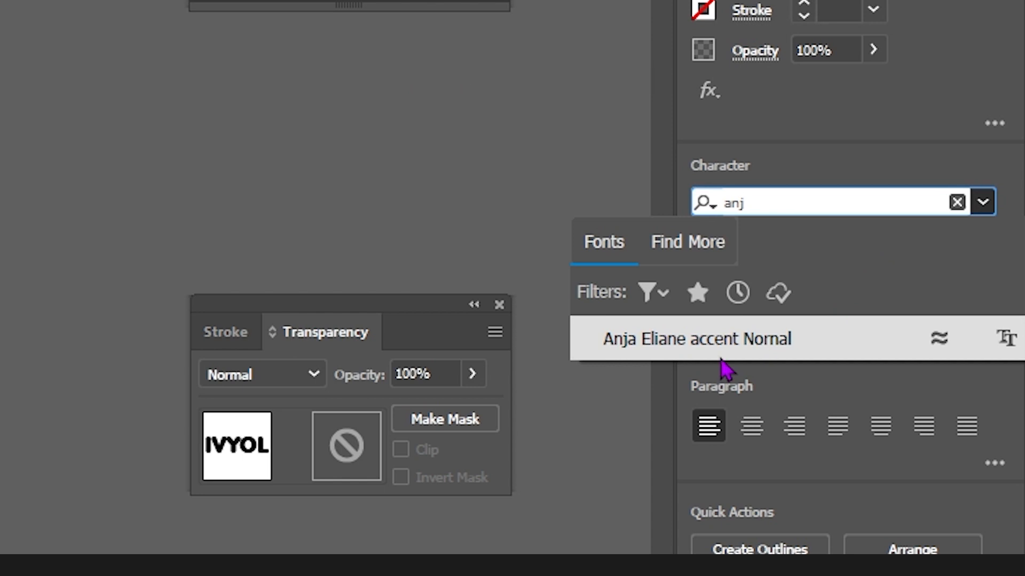
pyautogui.click(723, 352)
pyautogui.moveTo(428, 213)
pyautogui.mouseDown()
pyautogui.moveTo(459, 232)
pyautogui.moveTo(420, 200)
pyautogui.mouseUp()
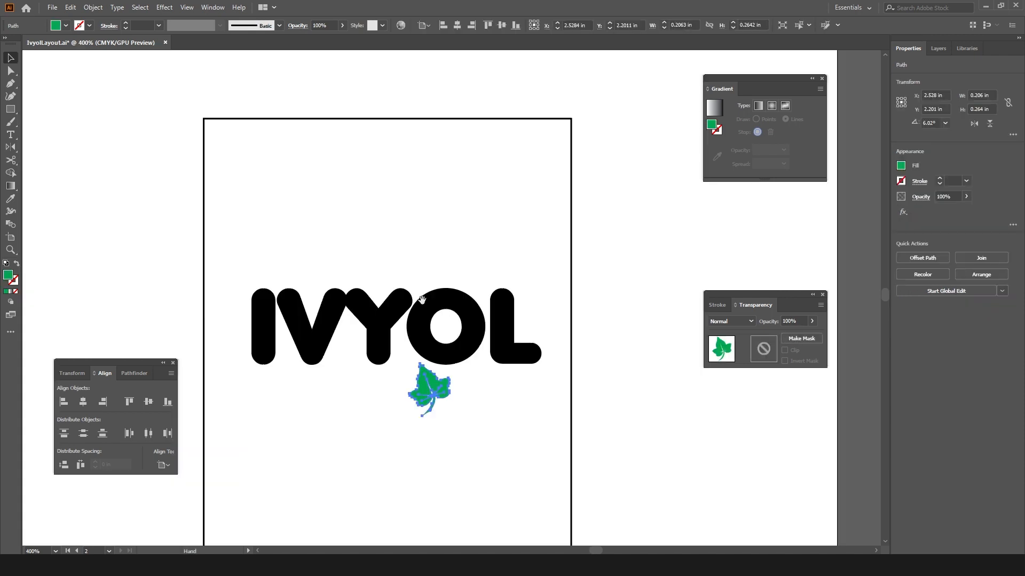
# - Position the green ivy leaf over the O of IVYOL, copy it to the clipboard and give it a 2 pt white stroke
pyautogui.moveTo(389, 297); pyautogui.dragTo(415, 210)
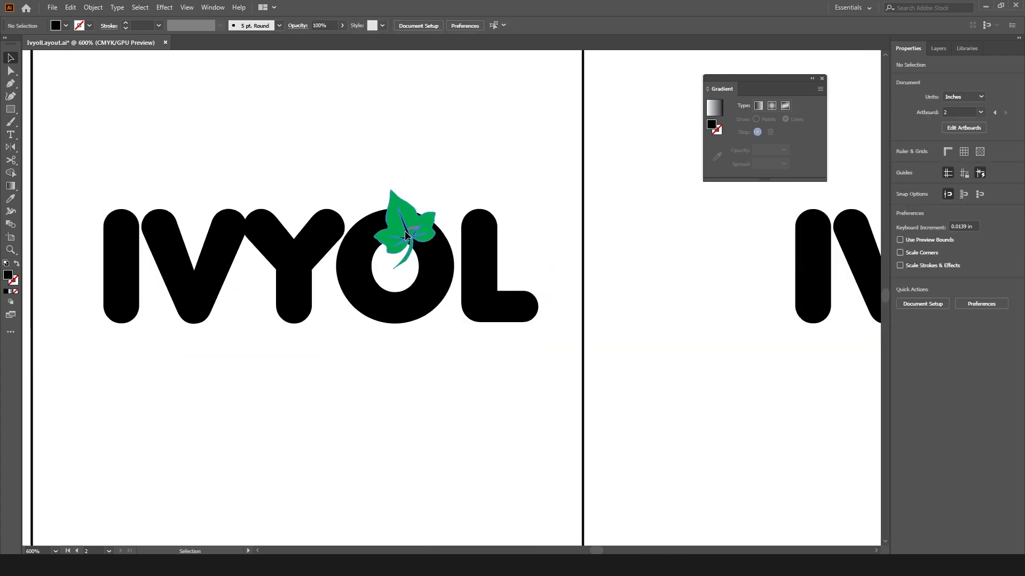
pyautogui.click(406, 235)
pyautogui.hotkey('ctrl', 'c')
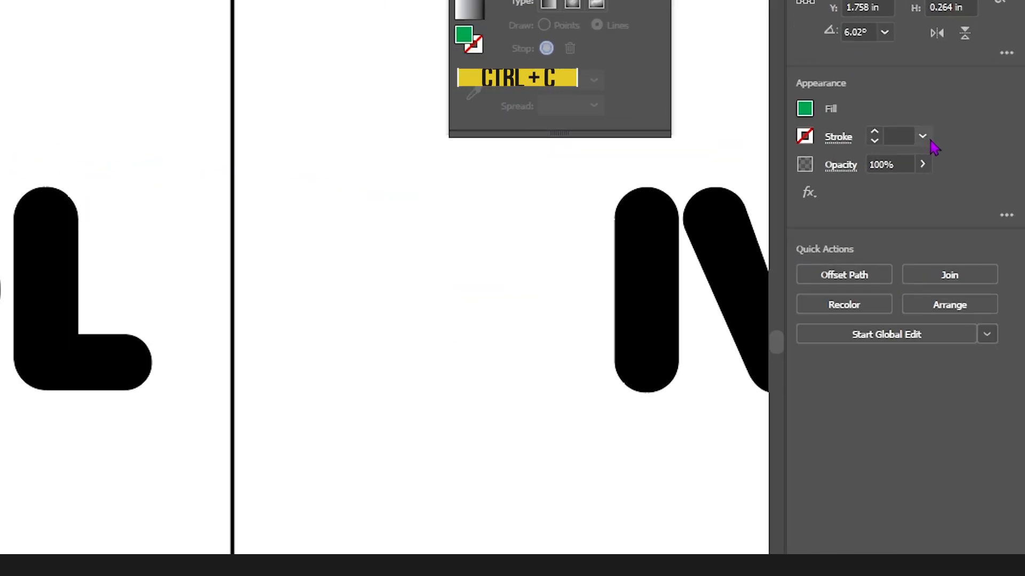
pyautogui.click(966, 181)
pyautogui.click(981, 305)
pyautogui.click(801, 135)
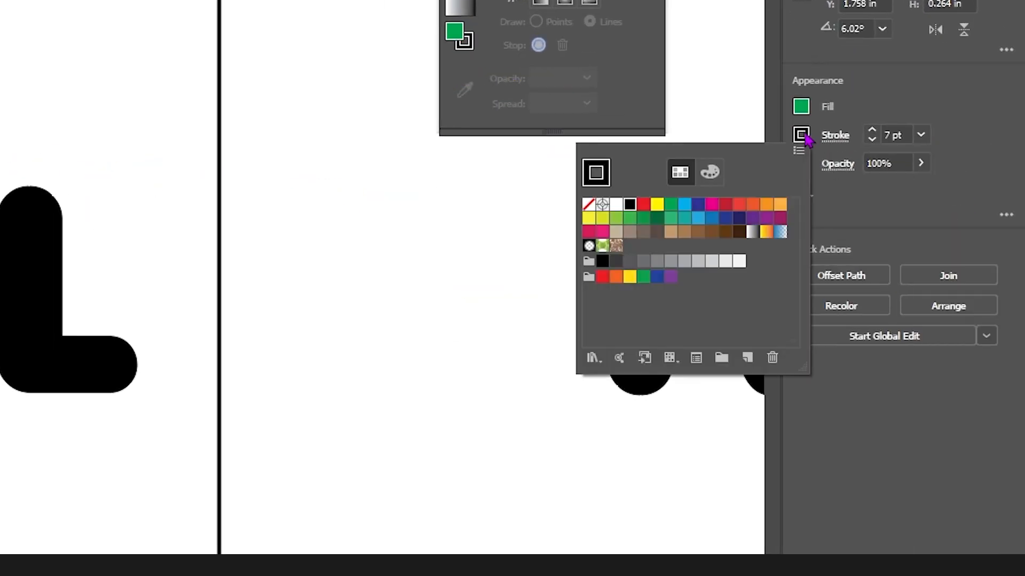
pyautogui.click(875, 132)
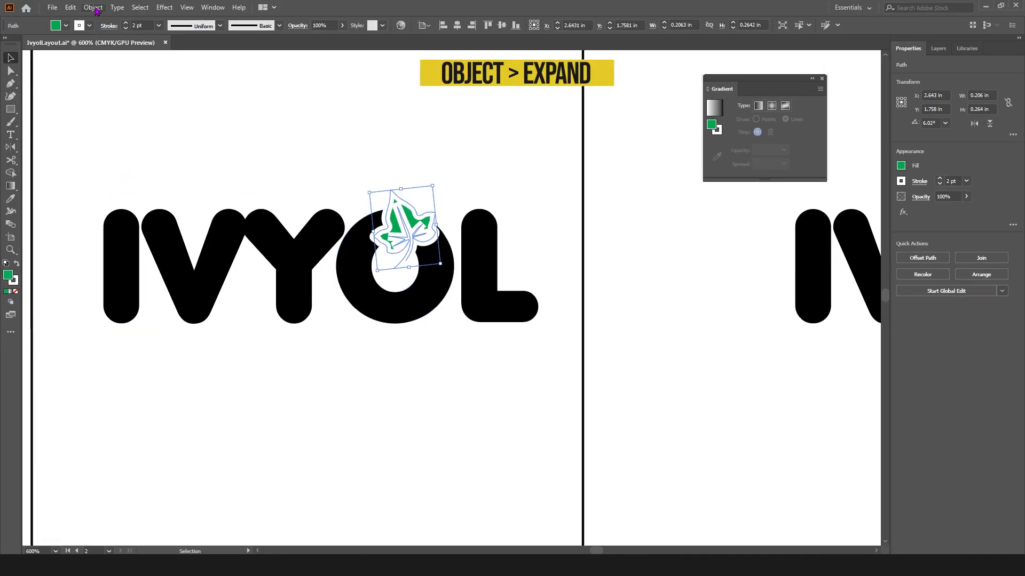
# - Expand the leaf's fill and stroke, and cut the expanded shape out of the letter O with Minus Front
pyautogui.click(93, 7)
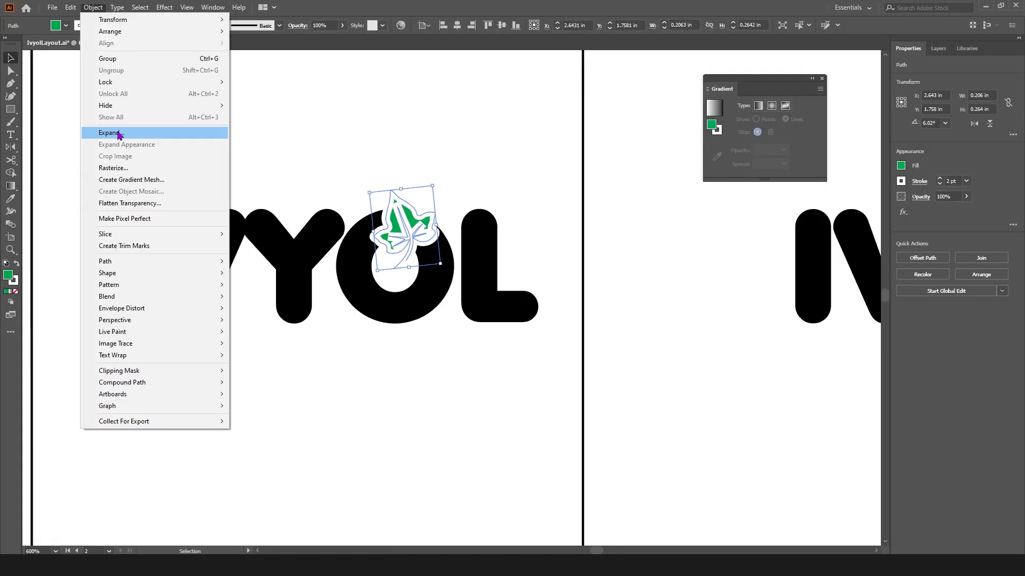
pyautogui.click(215, 171)
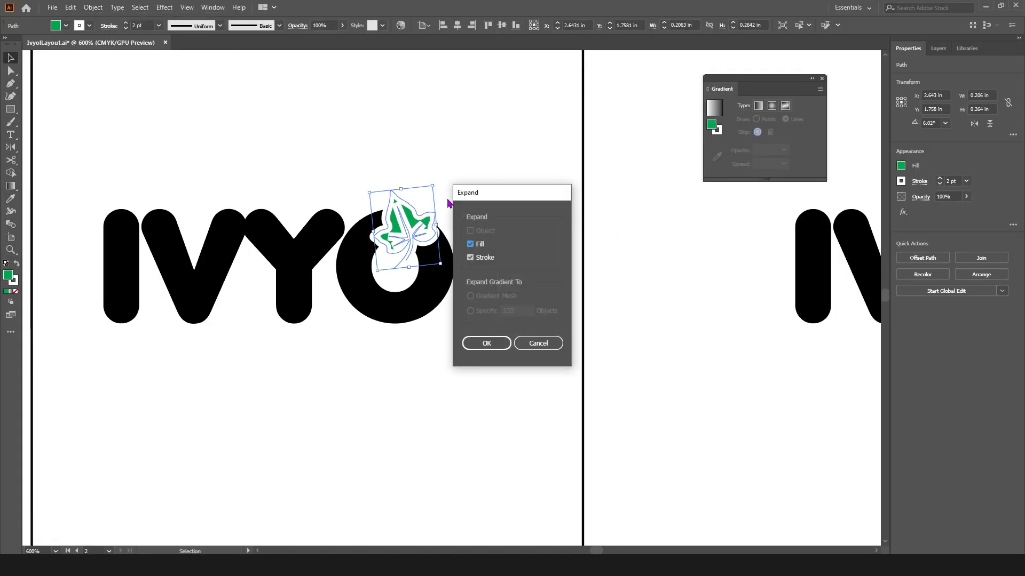
pyautogui.click(486, 348)
pyautogui.click(453, 172)
pyautogui.click(421, 244)
pyautogui.keyDown('shift'); pyautogui.click(434, 299); pyautogui.keyUp('shift')
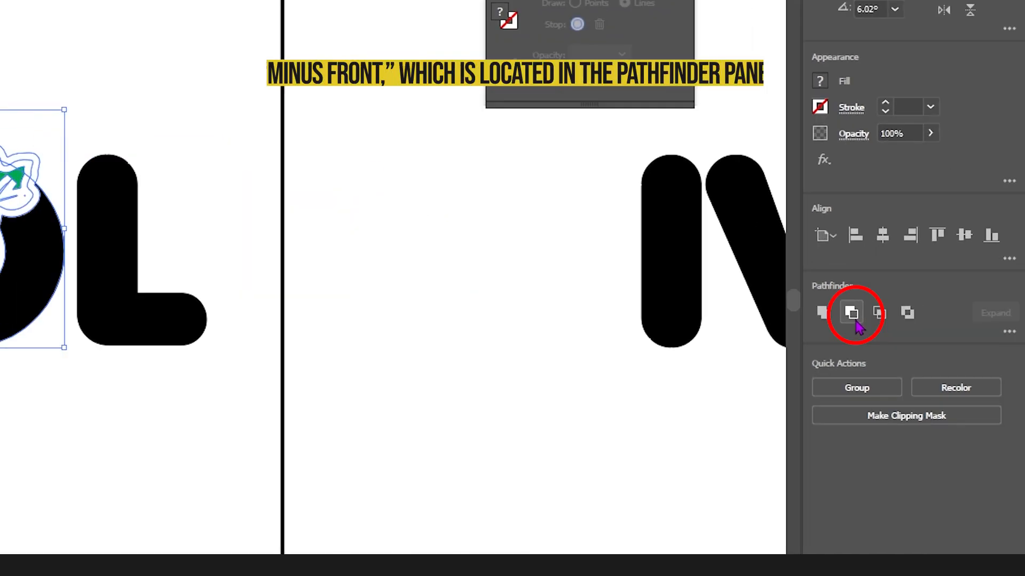
pyautogui.click(921, 304)
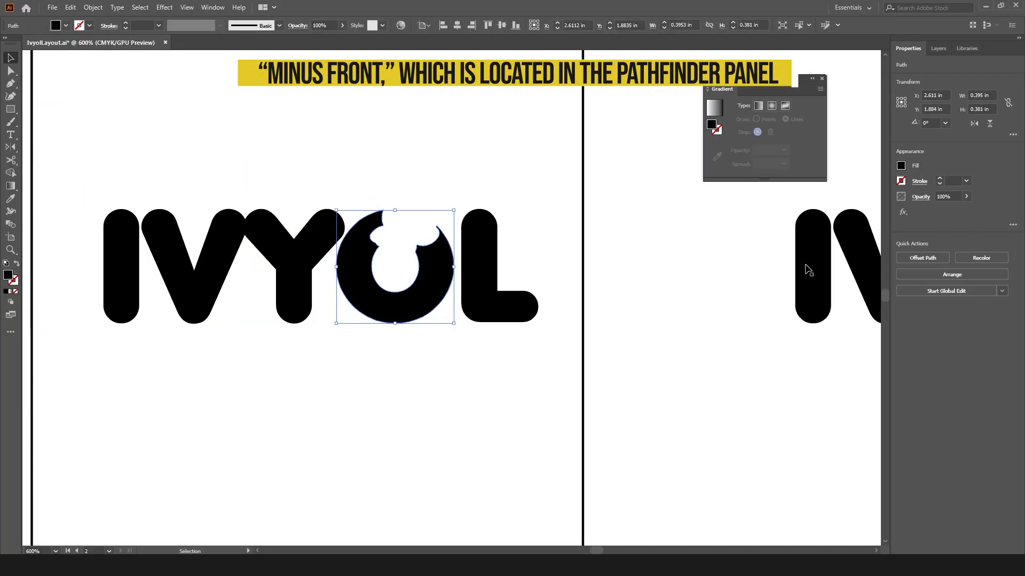
# - Paste the copied green leaf in front, in place over the cutout in the O
pyautogui.click(467, 140)
pyautogui.hotkey('ctrl', 'f')
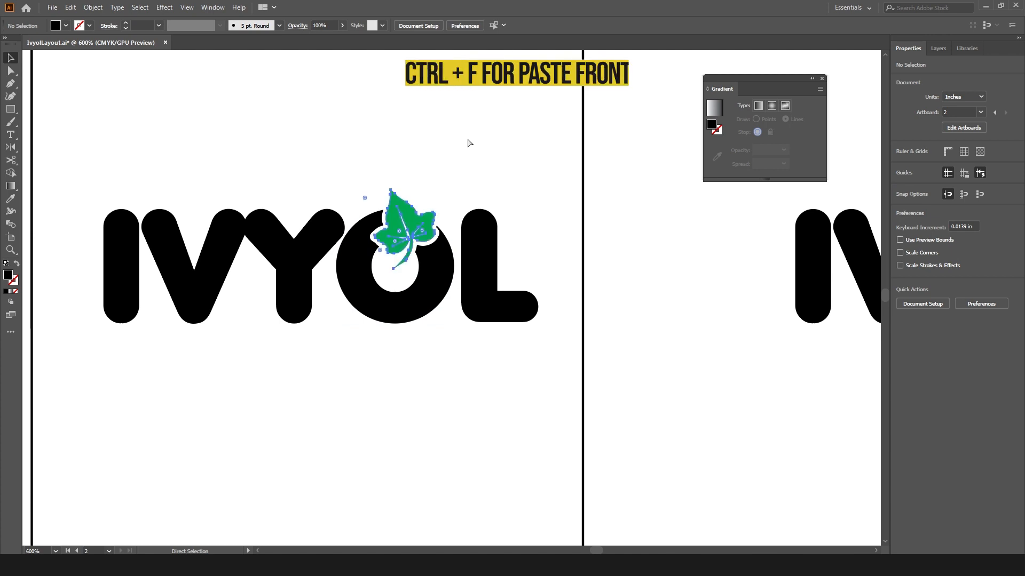
pyautogui.click(468, 140)
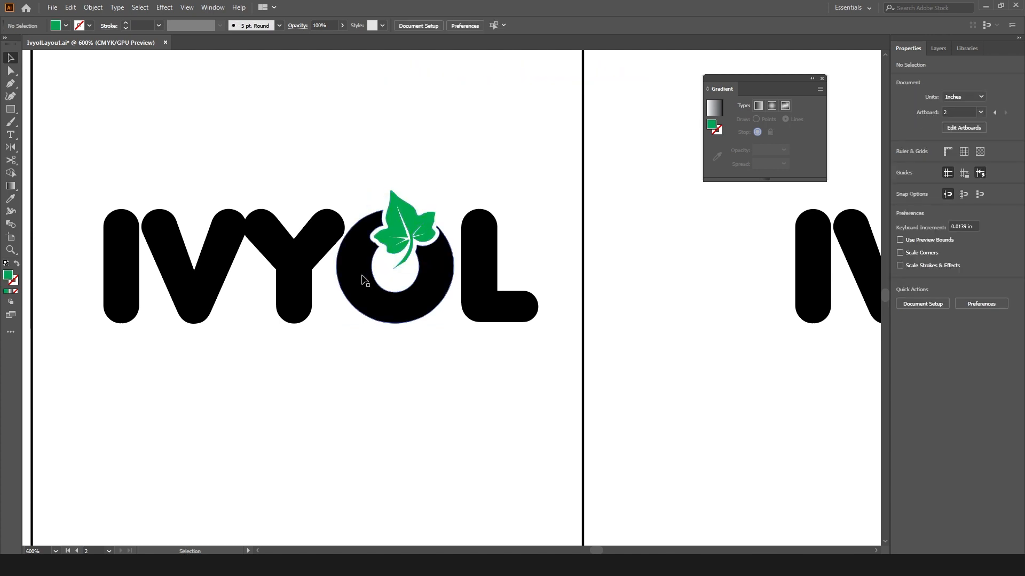
# - Group the IVYOL letters with the leaf and centre the logo horizontally on the panel outline
pyautogui.hotkey('ctrl', '-')
pyautogui.moveTo(241, 178); pyautogui.dragTo(572, 319)
pyautogui.hotkey('ctrl', 'g')
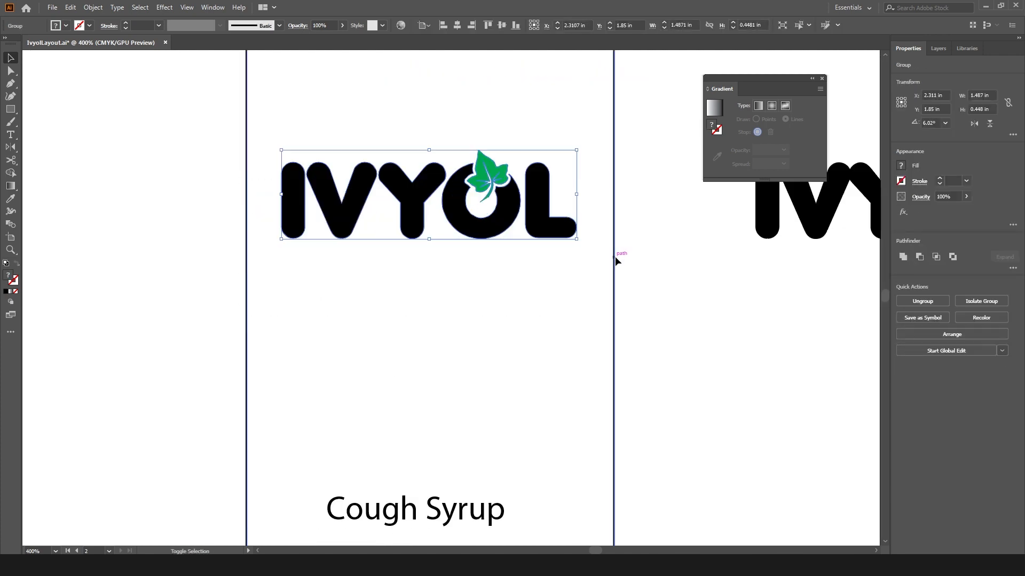
pyautogui.keyDown('shift'); pyautogui.click(612, 260); pyautogui.keyUp('shift')
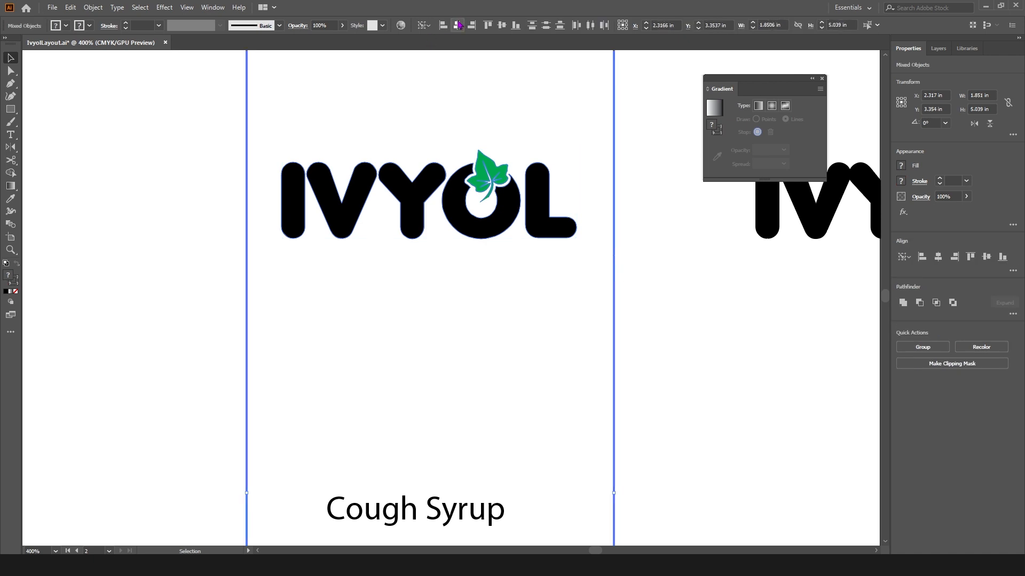
pyautogui.click(425, 290)
# - Move the Cough Syrup text directly under the IVYOL logo and set it in Courgette Regular
pyautogui.hotkey('ctrl', '-')
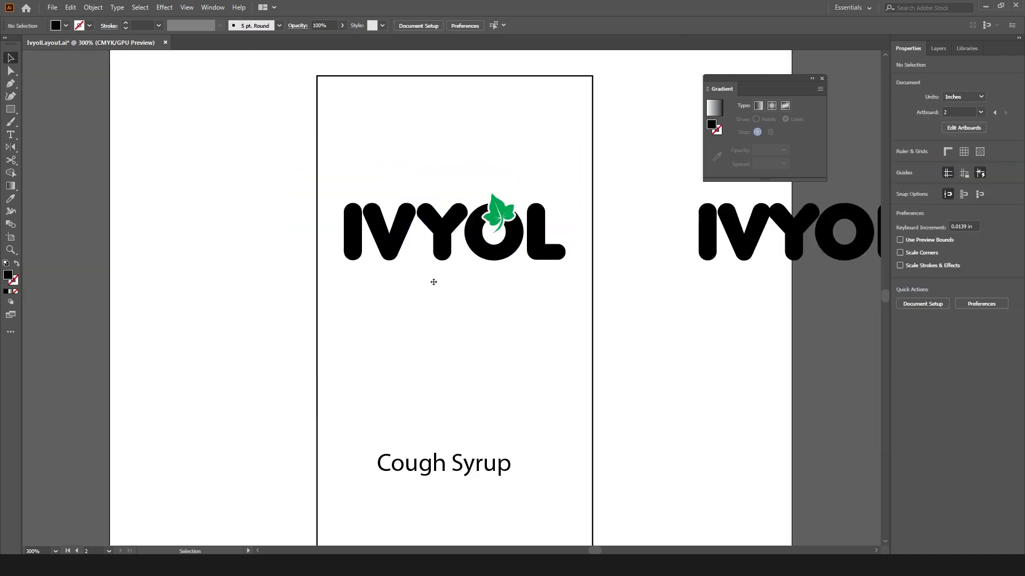
pyautogui.moveTo(488, 464); pyautogui.dragTo(489, 283)
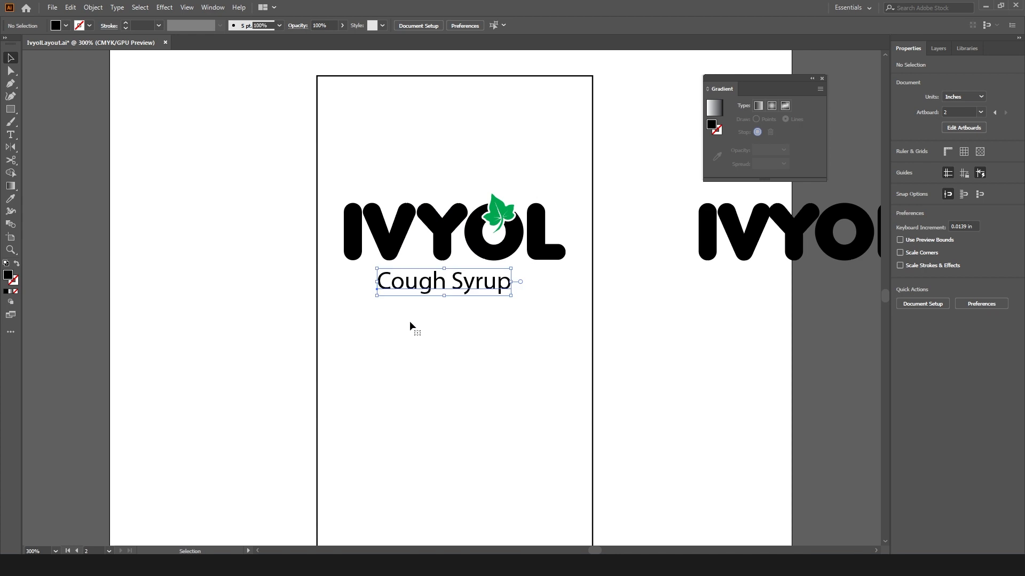
pyautogui.click(940, 257)
pyautogui.write('cour')
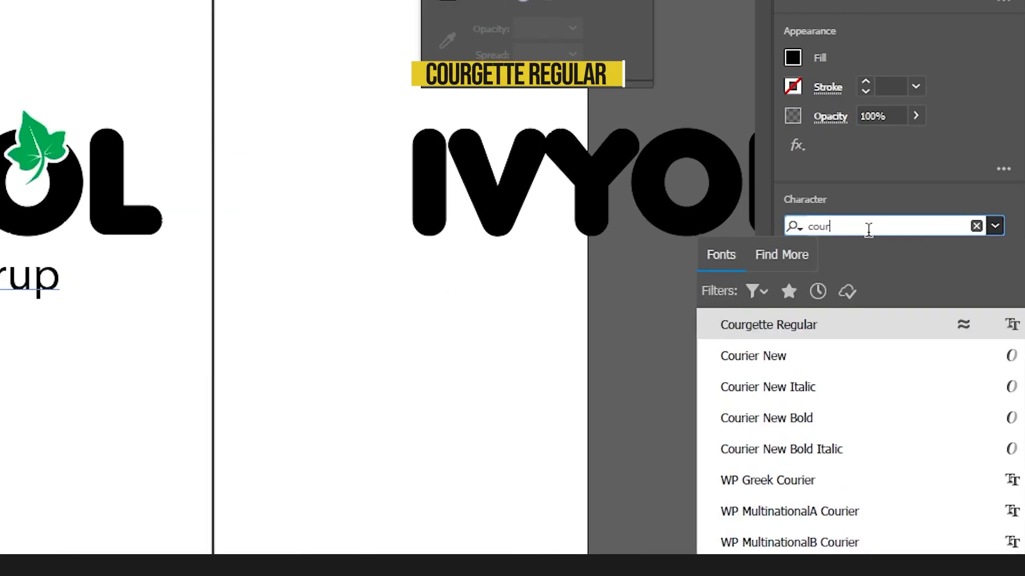
pyautogui.click(768, 328)
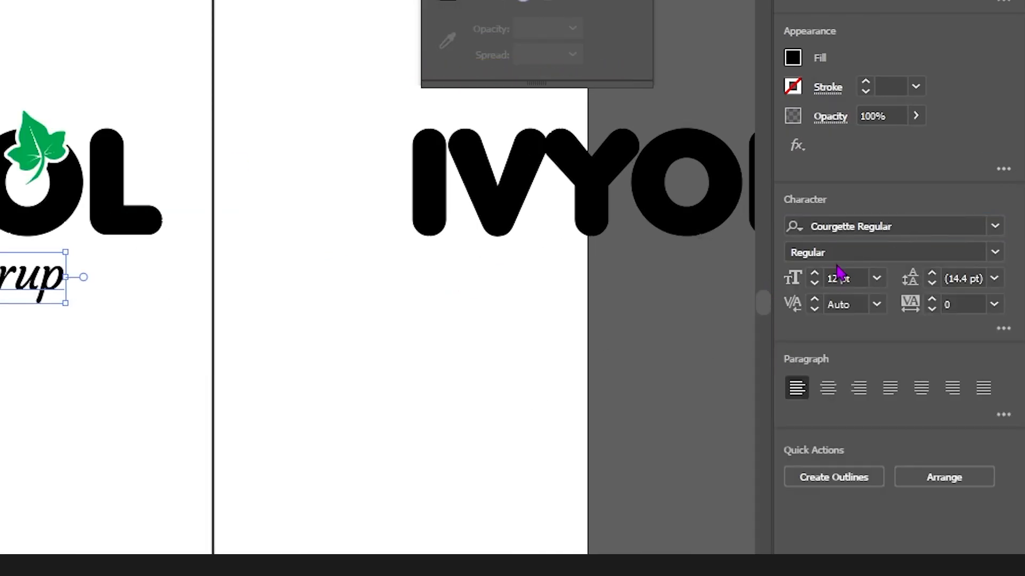
pyautogui.click(403, 329)
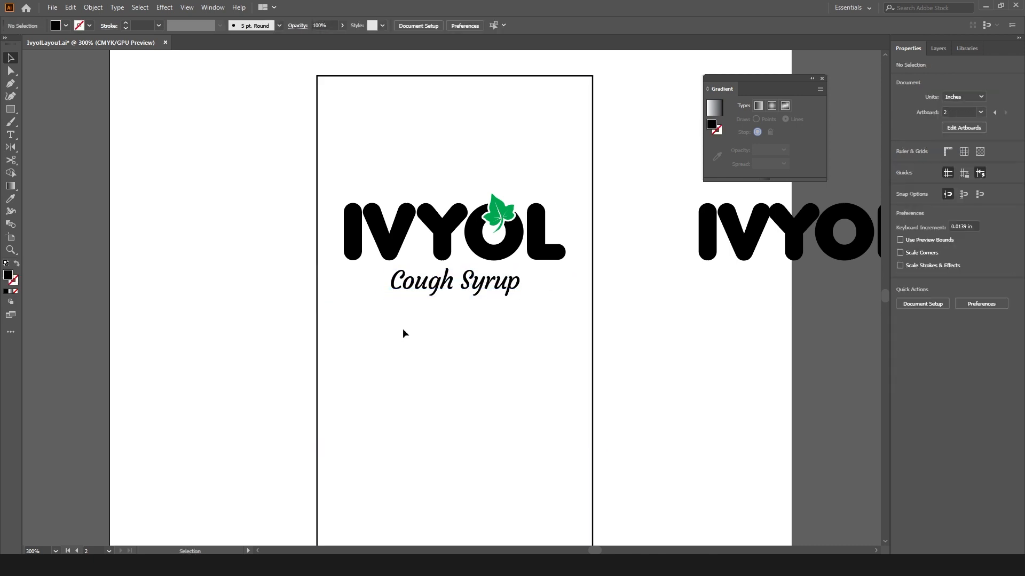
# - Copy the line "IVY Leaf Extract with thyme and Licorice" from the Word brief into a new text area below the logo
pyautogui.keyDown('ctrl'); pyautogui.keyDown('alt'); pyautogui.click(445, 343); pyautogui.keyUp('alt'); pyautogui.keyUp('ctrl')
pyautogui.moveTo(454, 340); pyautogui.dragTo(408, 297)
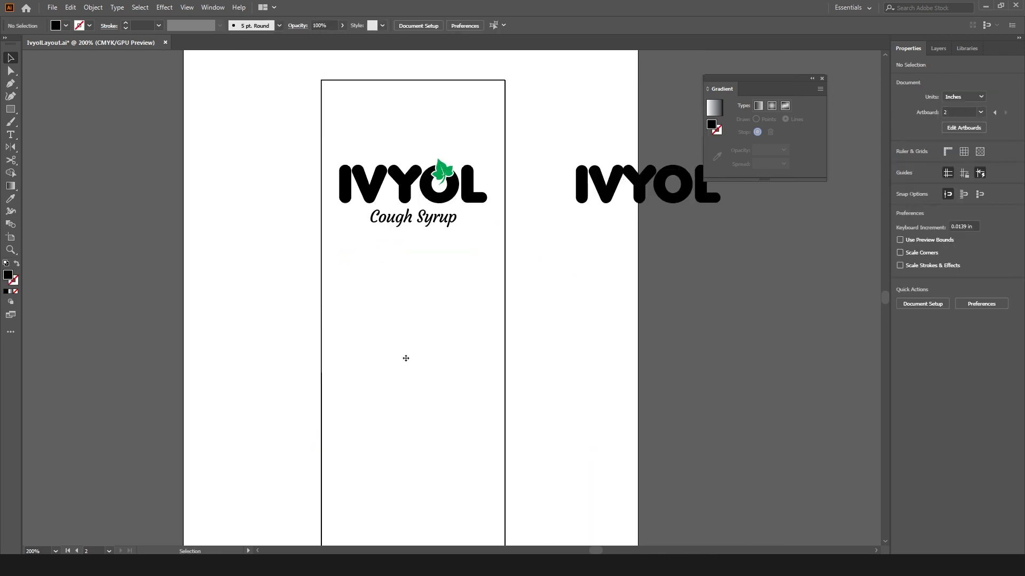
pyautogui.hotkey('alt', 'Tab')
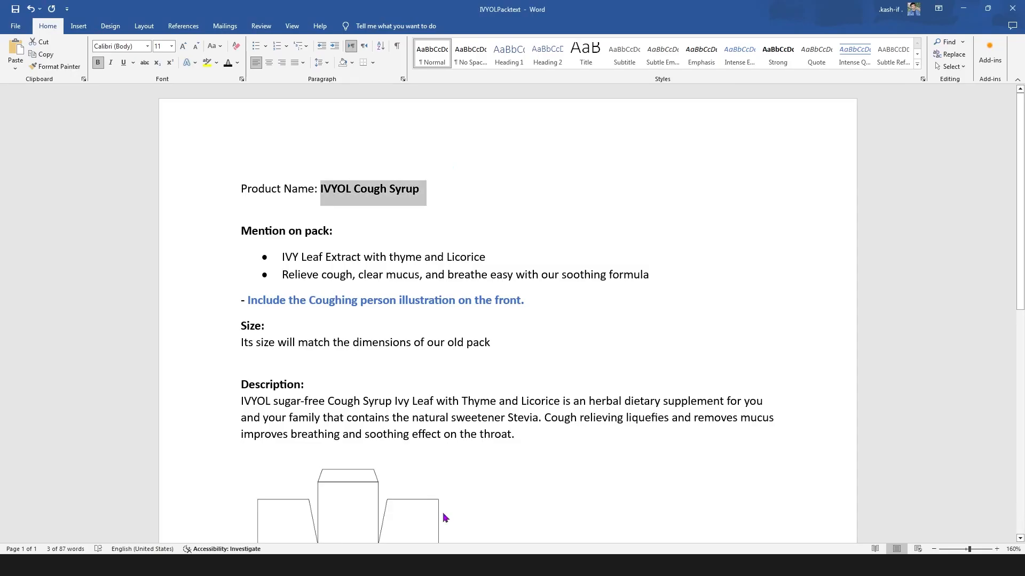
pyautogui.tripleClick(318, 255)
pyautogui.hotkey('alt', 'Tab')
pyautogui.moveTo(349, 271); pyautogui.dragTo(494, 322)
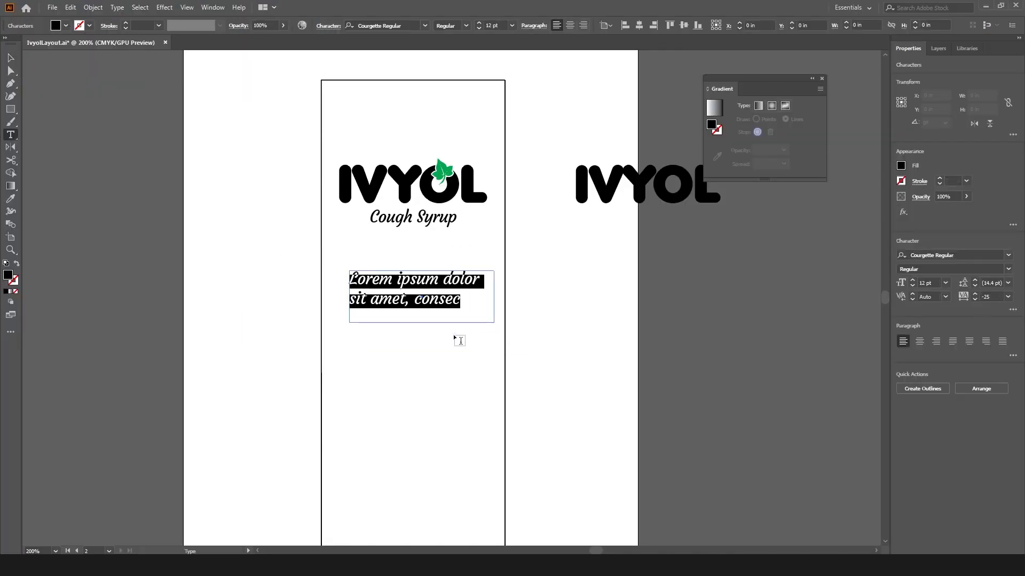
pyautogui.hotkey('ctrl', 'v')
pyautogui.press('Escape')
# - Set the ivy leaf extract text in Myriad Pro and remove the pasted bullet
pyautogui.click(1008, 255)
pyautogui.click(867, 358)
pyautogui.click(549, 329)
pyautogui.moveTo(424, 277); pyautogui.dragTo(621, 279)
pyautogui.doubleClick(398, 262)
pyautogui.press('BackSpace')
pyautogui.press('Escape')
pyautogui.click(406, 339)
# - Copy "Relieve cough, clear mucus, and breathe easy with our soothing formula" from the Word brief into a text area below, without its bullet
pyautogui.hotkey('alt', 'Tab')
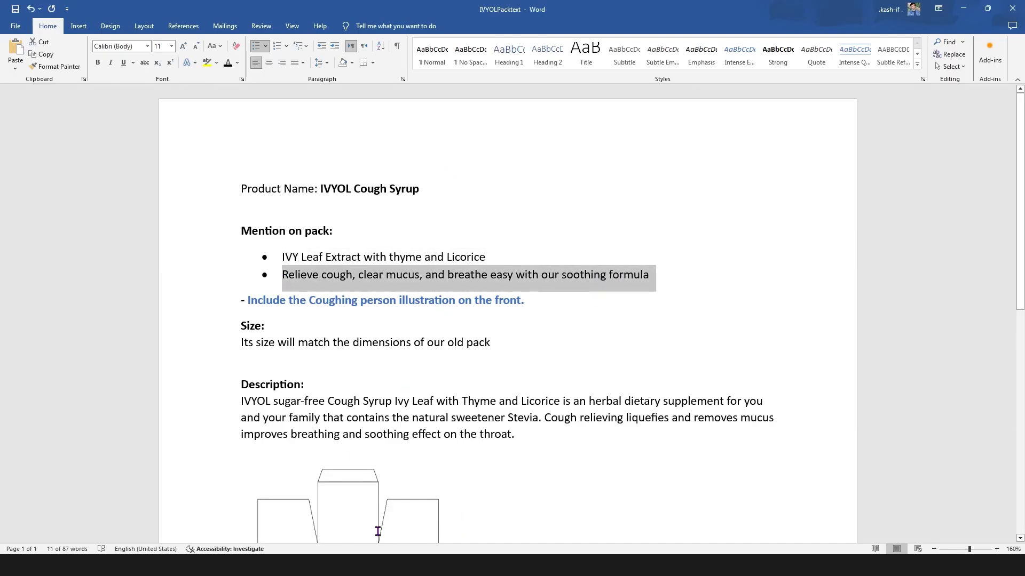
pyautogui.hotkey('ctrl', 'c')
pyautogui.hotkey('alt', 'Tab')
pyautogui.press('t')
pyautogui.moveTo(336, 309); pyautogui.dragTo(470, 423)
pyautogui.hotkey('ctrl', 'v')
pyautogui.moveTo(386, 316); pyautogui.dragTo(319, 315)
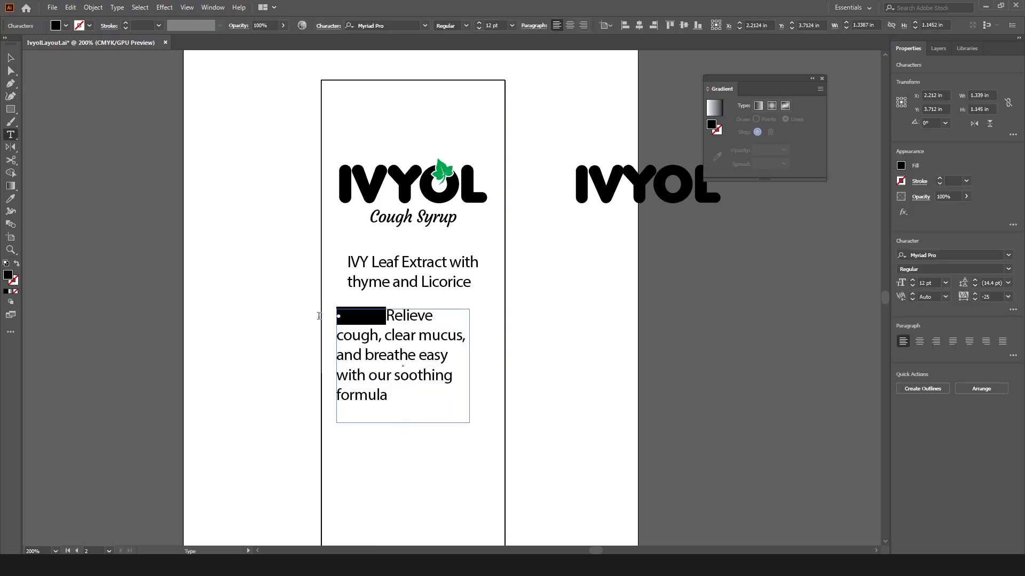
pyautogui.press('BackSpace')
pyautogui.press('Escape')
# - Reduce the soothing-formula text by three size increments, shrink its text area, and adjust the placement of both text blocks
pyautogui.click(912, 285)
pyautogui.click(911, 285)
pyautogui.click(911, 285)
pyautogui.moveTo(469, 423); pyautogui.dragTo(440, 375)
pyautogui.moveTo(401, 343); pyautogui.dragTo(428, 356)
pyautogui.hotkey('ctrl', '-')
pyautogui.moveTo(370, 297); pyautogui.dragTo(371, 291)
pyautogui.click(430, 315)
pyautogui.moveTo(390, 226); pyautogui.dragTo(385, 234)
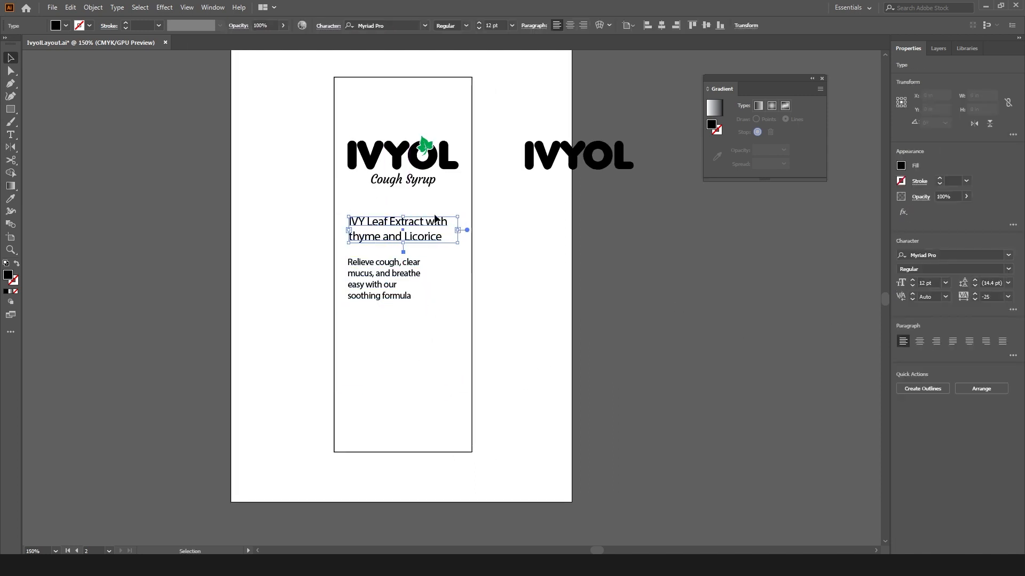
pyautogui.click(437, 203)
# - Ungroup the logo and place an enlarged copy of its green leaf beside the soothing-formula text
pyautogui.click(424, 145)
pyautogui.hotkey('ctrl', 'shift', 'g')
pyautogui.click(508, 217)
pyautogui.click(424, 145)
pyautogui.hotkey('ctrl', 'c')
pyautogui.hotkey('ctrl', 'v')
pyautogui.moveTo(458, 287)
pyautogui.mouseDown()
pyautogui.moveTo(470, 269)
pyautogui.moveTo(449, 285)
pyautogui.mouseUp()
pyautogui.click(507, 290)
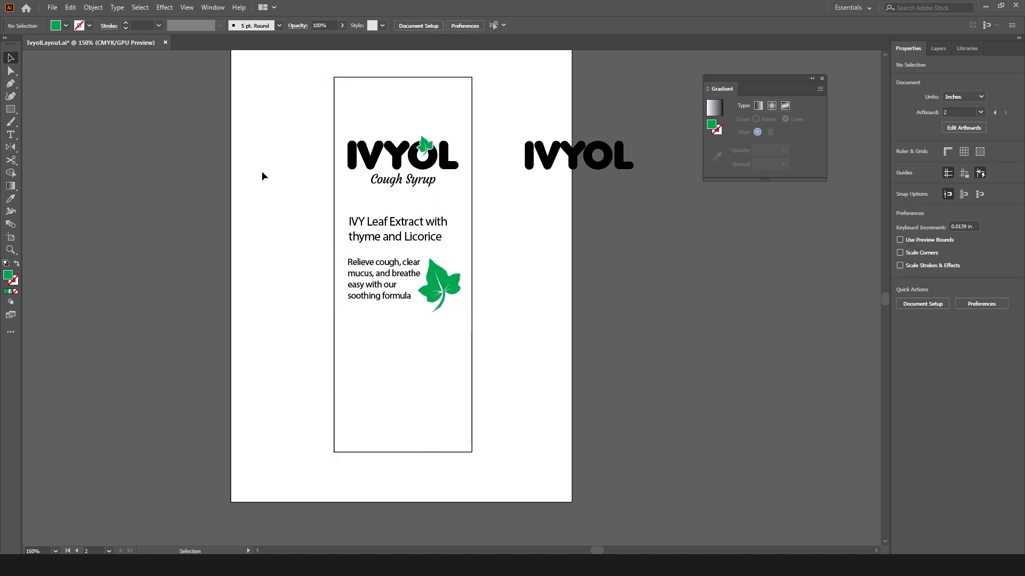
# - Move the logo, text blocks and large leaf together lower on the front panel
pyautogui.moveTo(459, 330); pyautogui.dragTo(459, 331)
pyautogui.moveTo(444, 286); pyautogui.dragTo(444, 333)
pyautogui.click(368, 126)
# - Draw a green rectangle across the panel's upper edge and reshape its lower edge into a wave, deeper on the left
pyautogui.moveTo(332, 75)
pyautogui.mouseDown()
pyautogui.moveTo(471, 138)
pyautogui.moveTo(473, 92)
pyautogui.mouseUp()
pyautogui.hotkey('shift', 'c')
pyautogui.moveTo(395, 118); pyautogui.dragTo(410, 131)
pyautogui.moveTo(407, 84); pyautogui.dragTo(411, 78)
pyautogui.moveTo(400, 142); pyautogui.dragTo(398, 149)
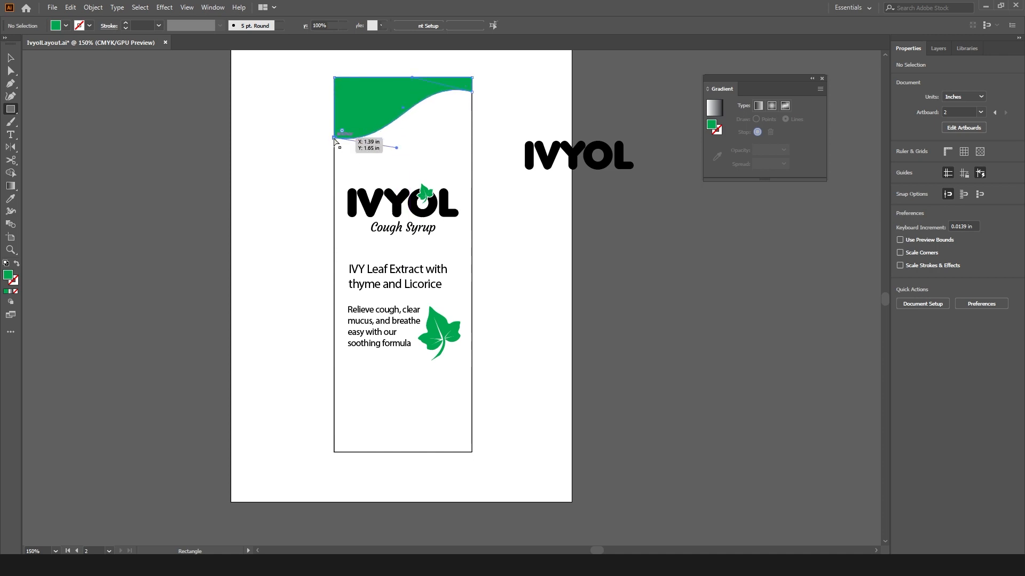
# - Raise the lower-left corner point of the green wave along the panel's left edge
pyautogui.moveTo(334, 138); pyautogui.dragTo(334, 117)
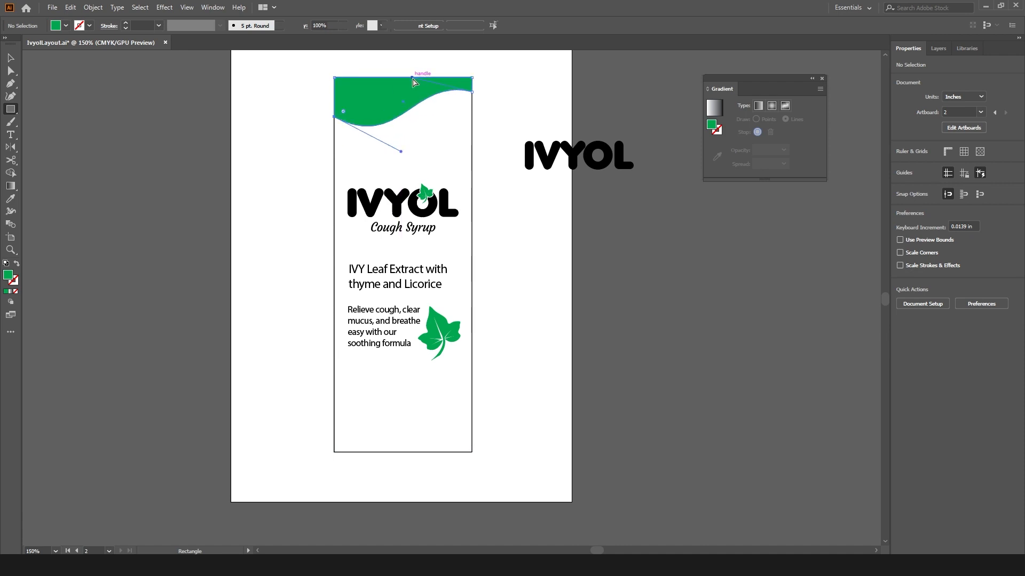
pyautogui.hotkey('ctrl', '+')
pyautogui.moveTo(484, 177); pyautogui.dragTo(433, 128)
pyautogui.click(381, 261)
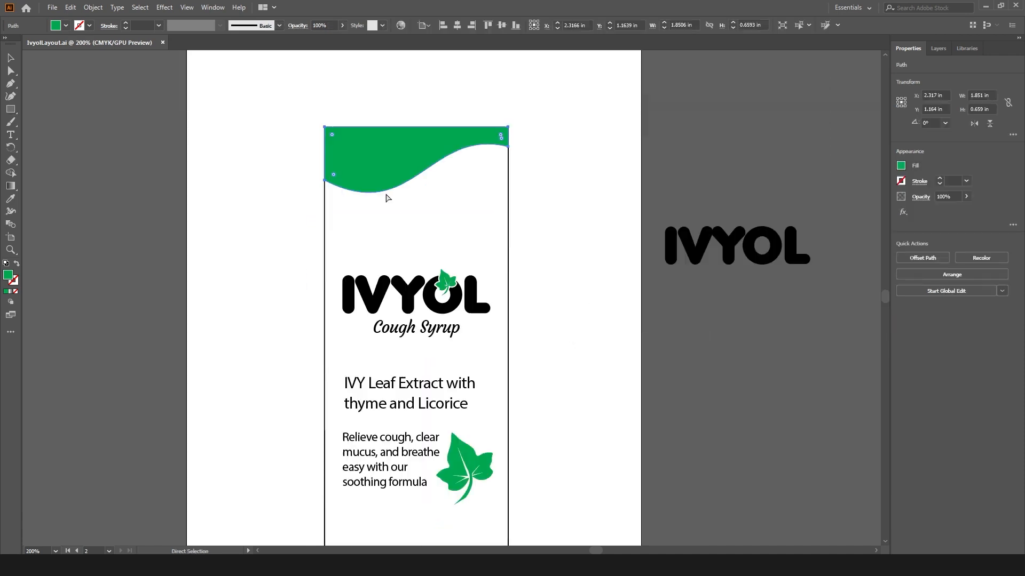
# - Duplicate the green wave slightly lower and fill the copy orange with CMYK 0, 55, 100, 0
pyautogui.press('v')
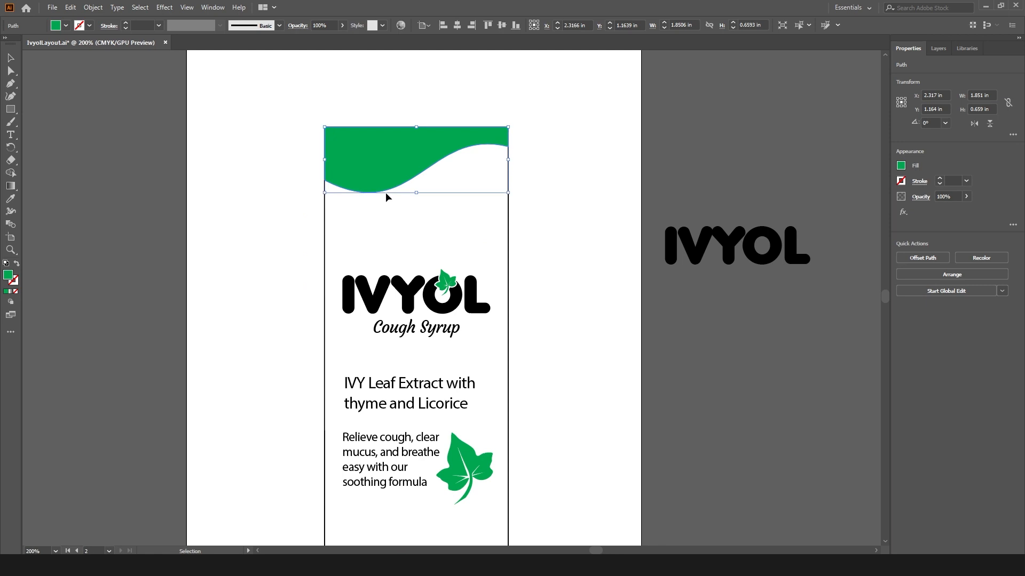
pyautogui.hotkey('alt', 'shift', 'Down')
pyautogui.doubleClick(7, 277)
pyautogui.write('0')
pyautogui.press('Tab')
pyautogui.write('75')
pyautogui.press('Tab')
pyautogui.hotkey('shift', 'Tab')
pyautogui.write('55')
pyautogui.press('Tab')
pyautogui.press('Tab')
pyautogui.press('Return')
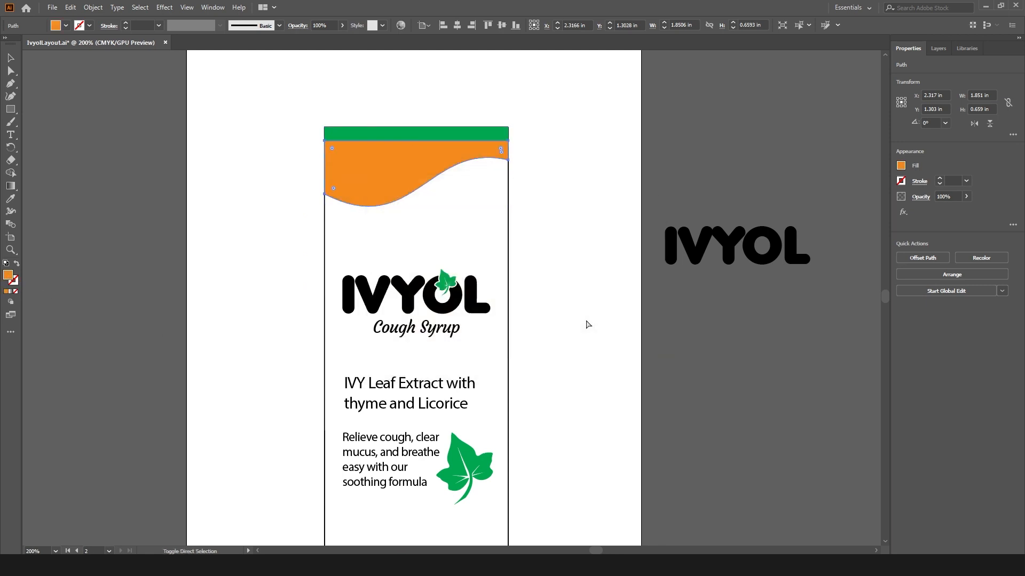
# - Send the orange wave behind the green one and nudge it up six steps
pyautogui.press('v')
pyautogui.hotkey('ctrl', '[')
pyautogui.hotkey('ctrl', '=')
pyautogui.press('Up')
pyautogui.press('Up')
pyautogui.press('Up')
pyautogui.press('Up')
pyautogui.press('Up')
pyautogui.press('Up')
# - Rotate the orange wave about 4.4° and widen it past both panel edges, leaving a tapering band beneath the green wave
pyautogui.moveTo(556, 319); pyautogui.dragTo(556, 296)
pyautogui.moveTo(277, 310); pyautogui.dragTo(270, 325)
pyautogui.moveTo(557, 315); pyautogui.dragTo(562, 312)
pyautogui.click(568, 316)
pyautogui.hotkey('ctrl', 'space')
pyautogui.keyDown('ctrl'); pyautogui.click(462, 299); pyautogui.keyUp('ctrl')
pyautogui.click(437, 234)
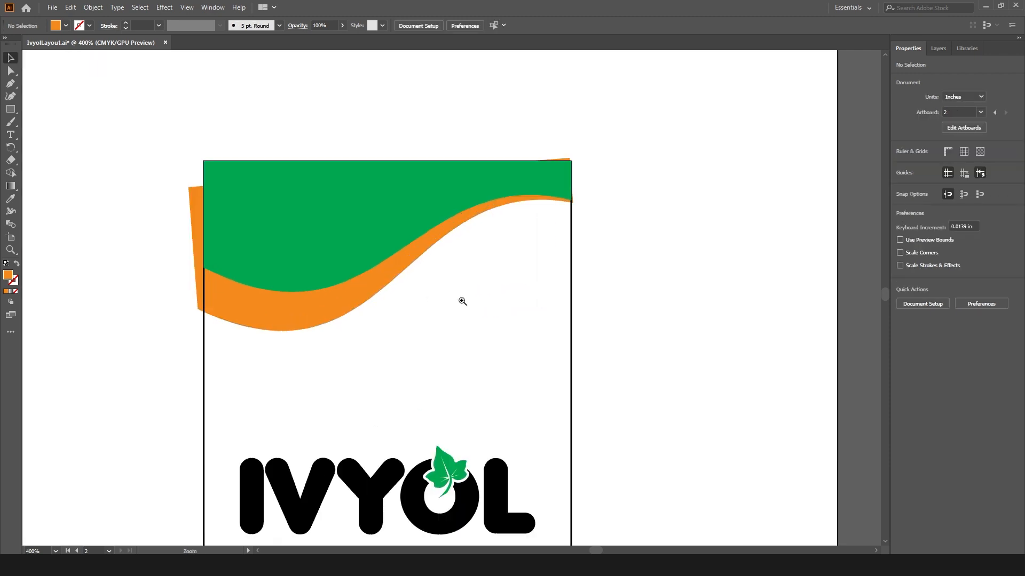
pyautogui.click(577, 155)
pyautogui.click(439, 238)
pyautogui.moveTo(585, 310); pyautogui.dragTo(584, 316)
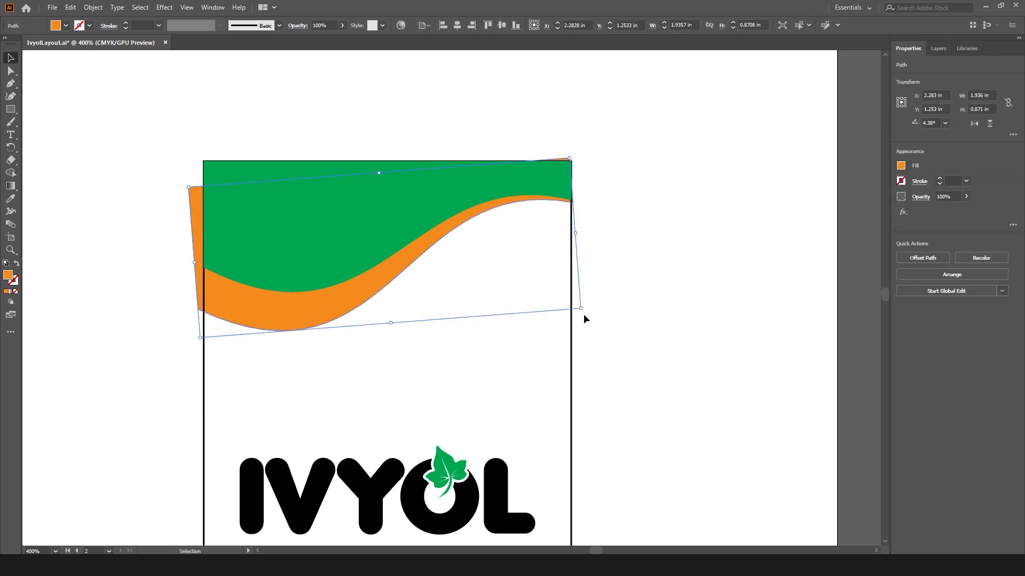
pyautogui.hotkey('ctrl', 'z')
# - Trim away the parts of the orange wave outside the panel outline with Shape Builder
pyautogui.keyDown('shift'); pyautogui.click(572, 357); pyautogui.keyUp('shift')
pyautogui.hotkey('shift', 'm')
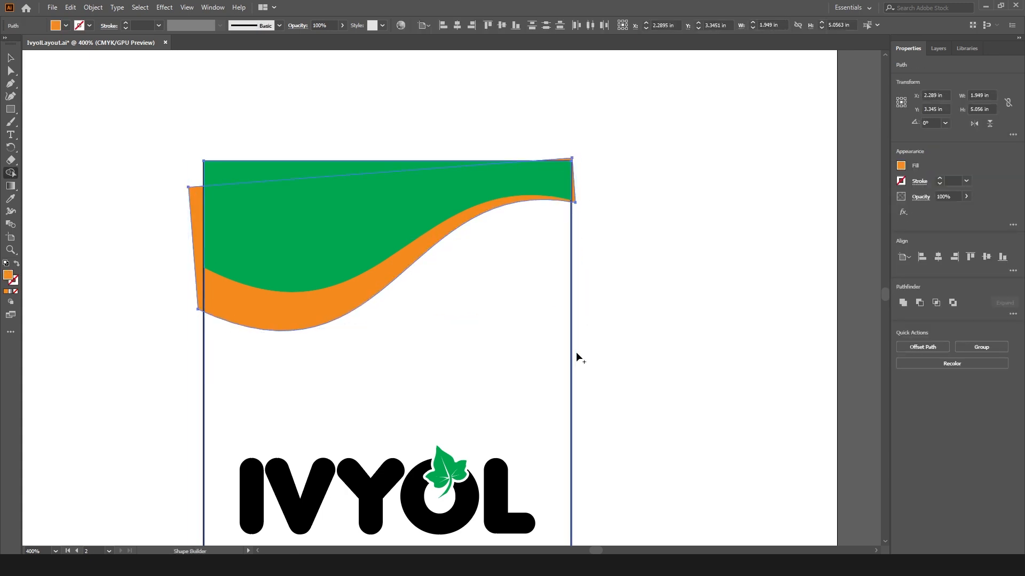
pyautogui.keyDown('ctrl'); pyautogui.click(560, 209); pyautogui.keyUp('ctrl')
pyautogui.keyDown('ctrl'); pyautogui.click(516, 255); pyautogui.keyUp('ctrl')
pyautogui.keyDown('alt'); pyautogui.click(391, 320); pyautogui.keyUp('alt')
pyautogui.press('v')
pyautogui.keyDown('ctrl'); pyautogui.keyDown('alt'); pyautogui.click(444, 366); pyautogui.keyUp('alt'); pyautogui.keyUp('ctrl')
pyautogui.keyDown('ctrl'); pyautogui.keyDown('alt'); pyautogui.click(427, 352); pyautogui.keyUp('alt'); pyautogui.keyUp('ctrl')
pyautogui.keyDown('ctrl'); pyautogui.keyDown('alt'); pyautogui.click(405, 333); pyautogui.keyUp('alt'); pyautogui.keyUp('ctrl')
pyautogui.click(375, 337)
# - Recolour the green wave blue by setting magenta to 60 and yellow to 0
pyautogui.click(336, 255)
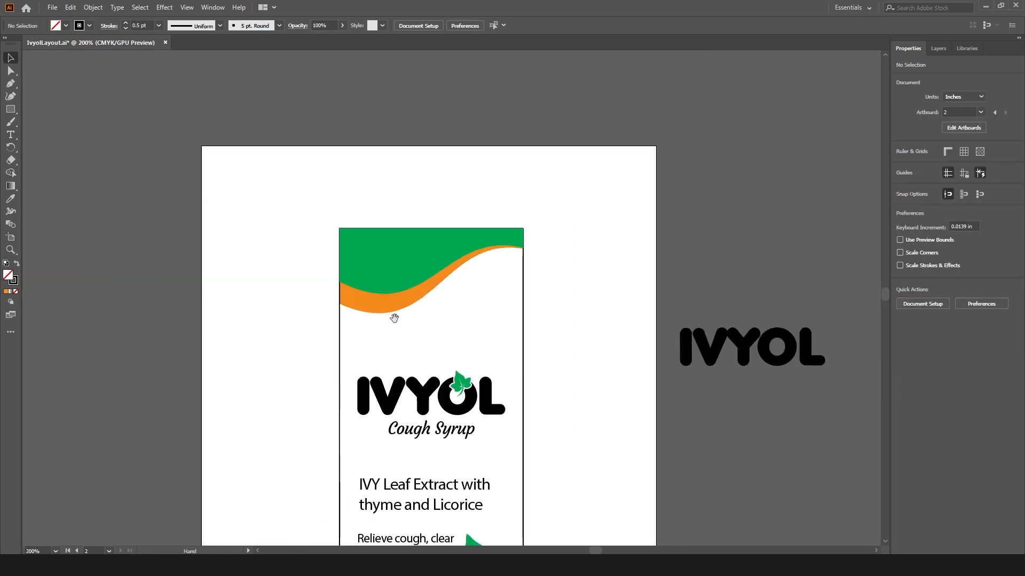
pyautogui.hotkey('ctrl', '-')
pyautogui.doubleClick(6, 276)
pyautogui.press('Tab')
pyautogui.write('60')
pyautogui.press('Tab')
pyautogui.write('0')
pyautogui.press('Return')
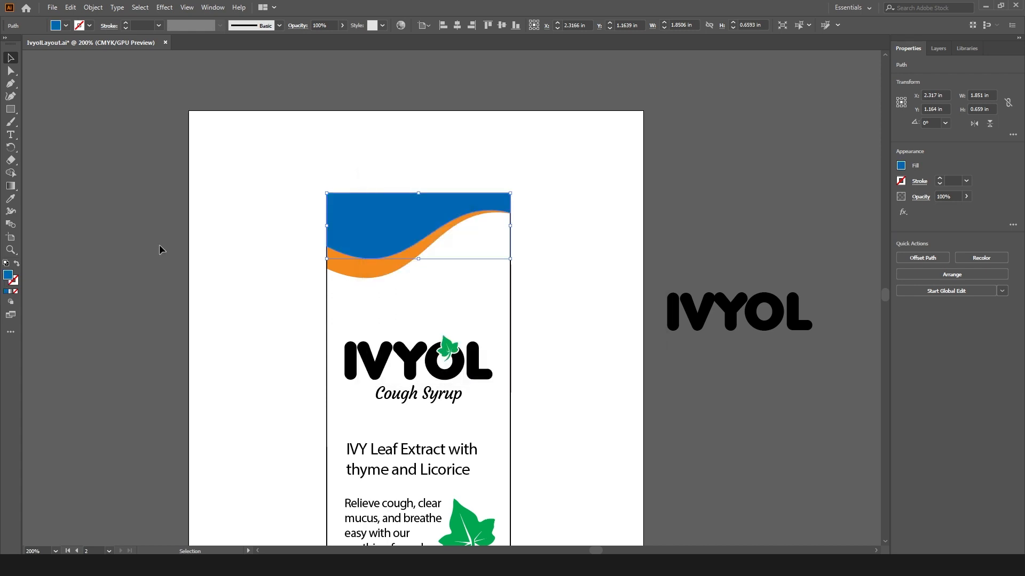
# - Duplicate the blue wave slightly higher and fill the copy light blue
pyautogui.hotkey('ctrl', '+')
pyautogui.moveTo(334, 191); pyautogui.dragTo(334, 182)
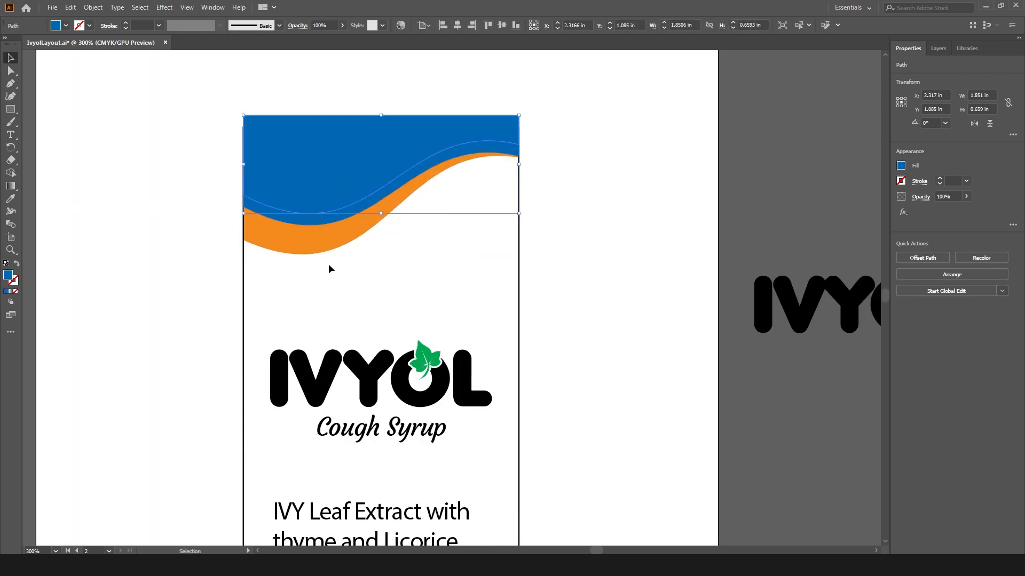
pyautogui.click(66, 25)
pyautogui.click(67, 44)
pyautogui.press('Escape')
# - Tilt and widen the light-blue wave, and trim the parts outside the panel outline with Shape Builder
pyautogui.hotkey('ctrl', '+')
pyautogui.moveTo(540, 184); pyautogui.dragTo(541, 199)
pyautogui.moveTo(167, 241); pyautogui.dragTo(159, 240)
pyautogui.moveTo(534, 272); pyautogui.dragTo(539, 270)
pyautogui.keyDown('shift'); pyautogui.click(535, 289); pyautogui.keyUp('shift')
pyautogui.hotkey('shift', 'm')
pyautogui.keyDown('alt'); pyautogui.click(539, 240); pyautogui.keyUp('alt')
pyautogui.press('v')
# - Set the light-blue wave's blending mode to Overlay
pyautogui.click(212, 7)
pyautogui.click(231, 491)
pyautogui.click(730, 322)
pyautogui.click(719, 423)
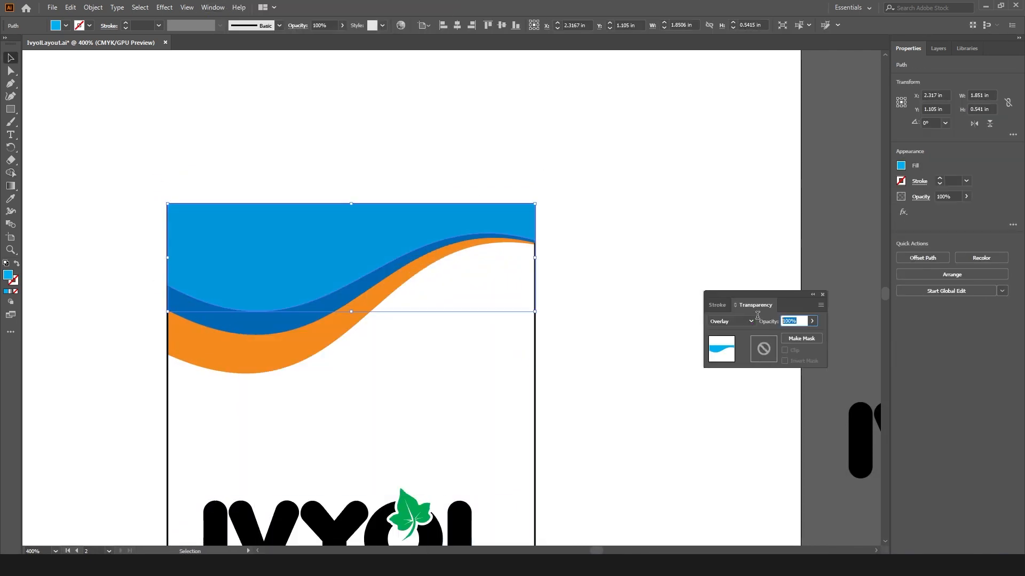
pyautogui.click(441, 297)
pyautogui.hotkey('ctrl', '0')
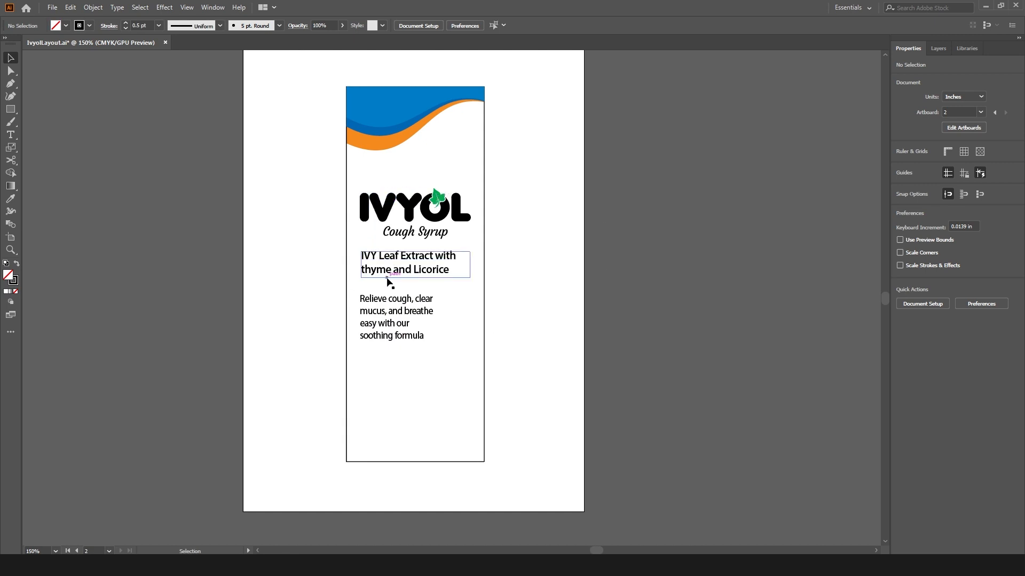
# - Switch to the Word brief, check which illustration is required on the front, and return to Illustrator
pyautogui.moveTo(402, 358); pyautogui.dragTo(485, 469)
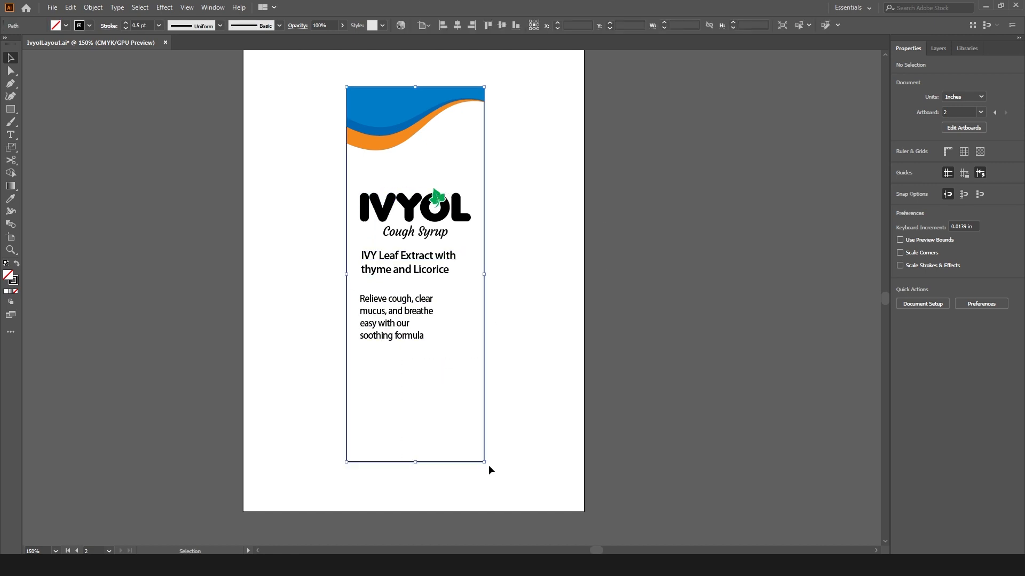
pyautogui.hotkey('alt', 'Tab')
pyautogui.moveTo(361, 301); pyautogui.dragTo(348, 301)
pyautogui.click(414, 298)
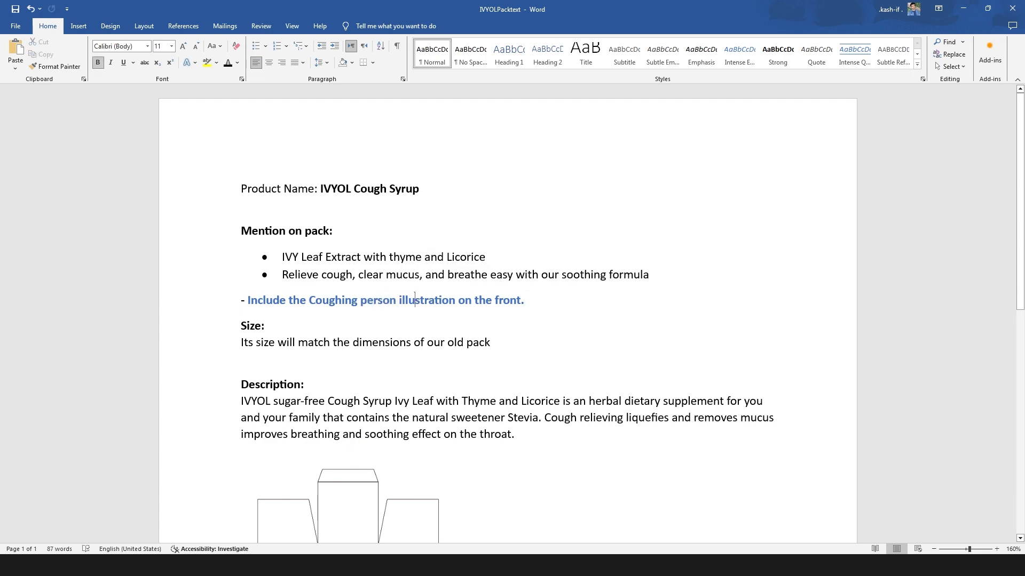
pyautogui.hotkey('alt', 'Tab')
# - Draw a rectangle over the coughing man illustration and use it as a clipping mask
pyautogui.click(446, 346)
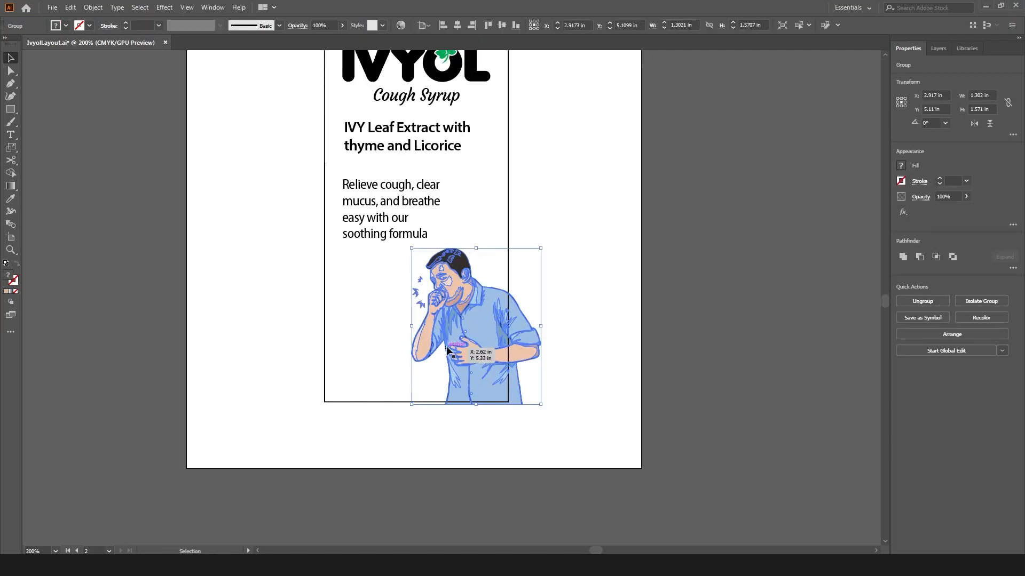
pyautogui.click(585, 309)
pyautogui.press('m')
pyautogui.moveTo(494, 390); pyautogui.dragTo(508, 403)
pyautogui.press('v')
pyautogui.keyDown('shift'); pyautogui.click(538, 346); pyautogui.keyUp('shift')
pyautogui.hotkey('ctrl', '7')
# - Align the clipped coughing man illustration to the right and bottom edges of the panel
pyautogui.click(539, 342)
pyautogui.moveTo(507, 332); pyautogui.dragTo(487, 326)
pyautogui.keyDown('shift'); pyautogui.click(508, 294); pyautogui.keyUp('shift')
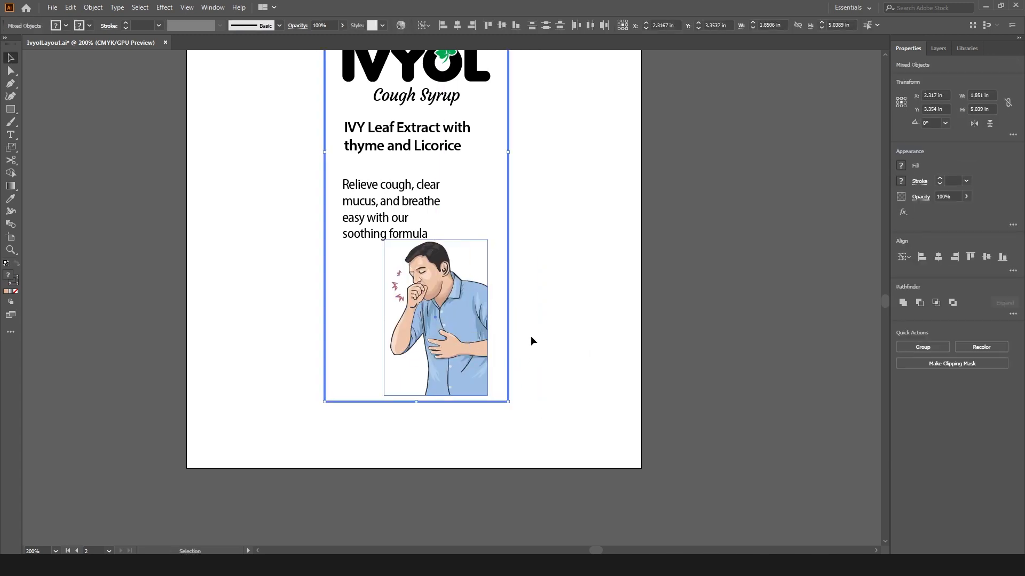
pyautogui.click(508, 294)
pyautogui.click(471, 25)
pyautogui.click(515, 26)
pyautogui.click(526, 315)
# - Move the soothing-formula text out of the panel, to its left side
pyautogui.click(493, 316)
pyautogui.click(536, 315)
pyautogui.moveTo(414, 230)
pyautogui.mouseDown()
pyautogui.moveTo(265, 217)
pyautogui.moveTo(395, 237)
pyautogui.mouseUp()
# - Draw an unfilled circle about 2.2 in wide around the coughing man
pyautogui.moveTo(10, 109); pyautogui.dragTo(51, 130)
pyautogui.moveTo(336, 242); pyautogui.dragTo(554, 418)
pyautogui.press('v')
pyautogui.hotkey('shift', 'x')
pyautogui.click(265, 297)
pyautogui.moveTo(360, 286); pyautogui.dragTo(371, 281)
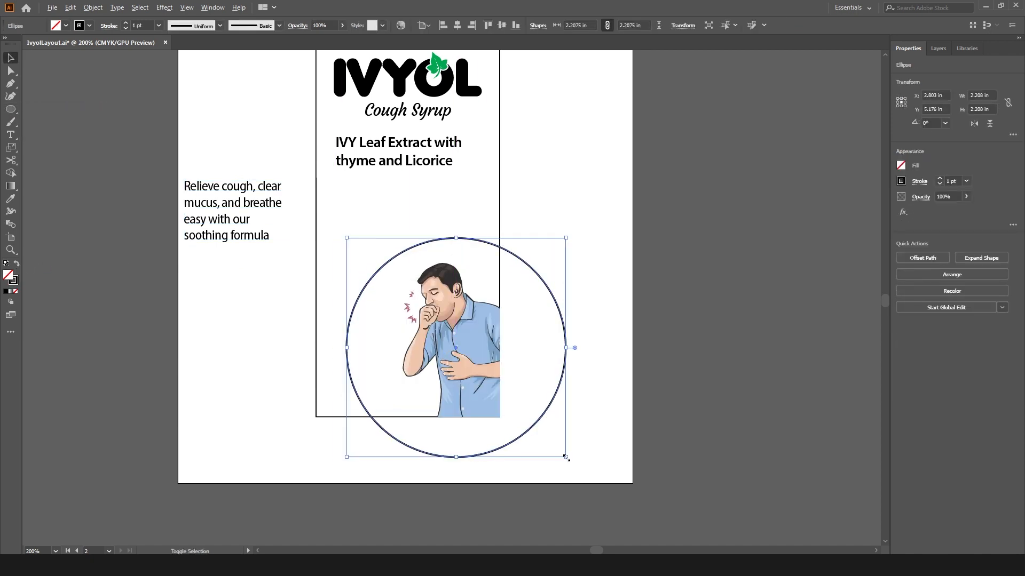
# - Reduce the circle to about 1.92 in wide and set its stroke to 12 pt
pyautogui.moveTo(566, 458); pyautogui.dragTo(546, 437)
pyautogui.moveTo(366, 257)
pyautogui.mouseDown()
pyautogui.moveTo(359, 246)
pyautogui.moveTo(357, 256)
pyautogui.mouseUp()
pyautogui.click(939, 179)
pyautogui.click(939, 179)
pyautogui.click(939, 185)
# - Add anchor points to the circle and delete its lower-right part, leaving an arc over the man's upper left
pyautogui.press('p')
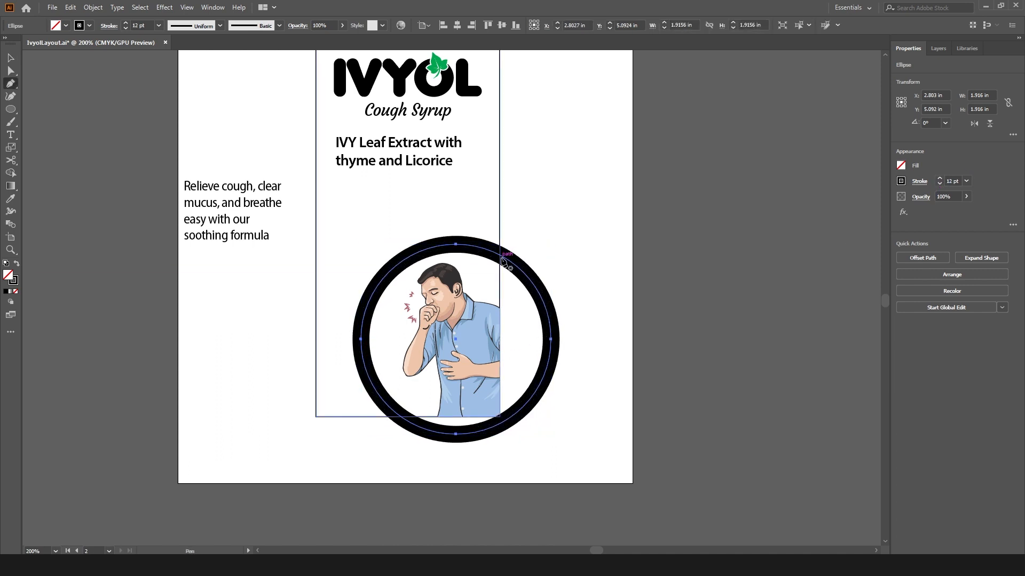
pyautogui.click(502, 257)
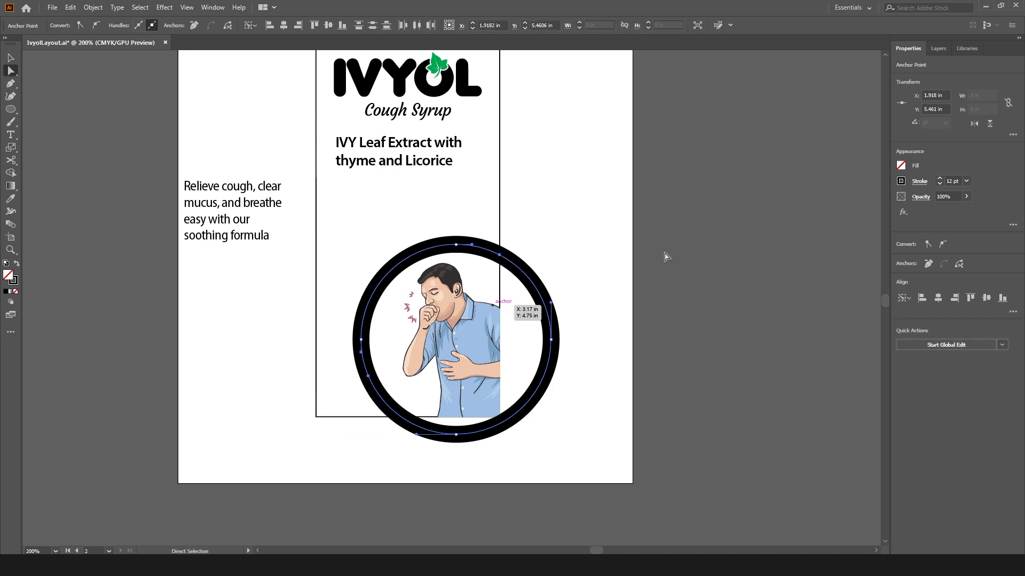
pyautogui.click(575, 387)
pyautogui.click(545, 384)
pyautogui.press('Delete')
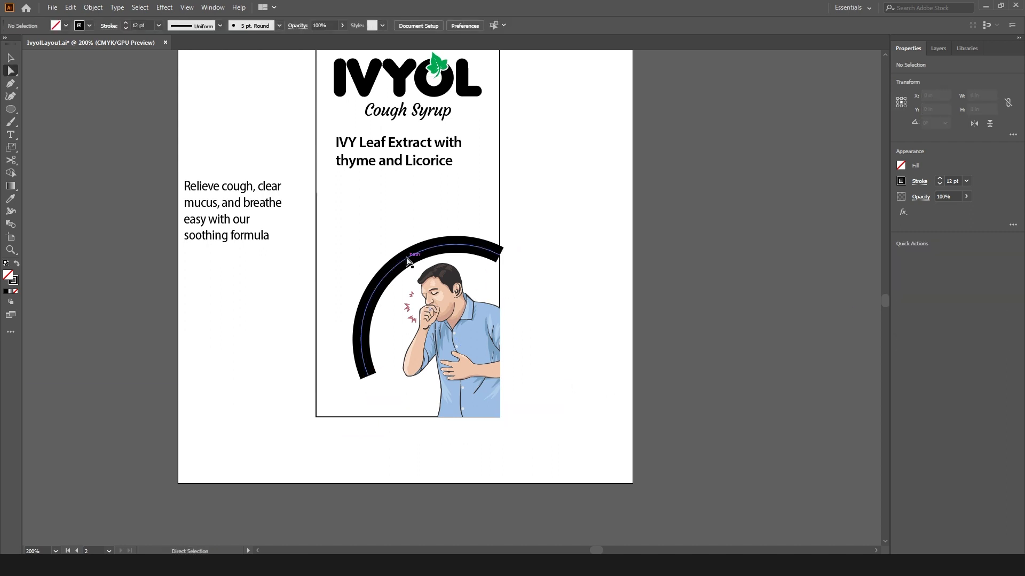
# - Taper the arc with the Width tool, thick at its upper end and pointed at its lower end
pyautogui.click(11, 210)
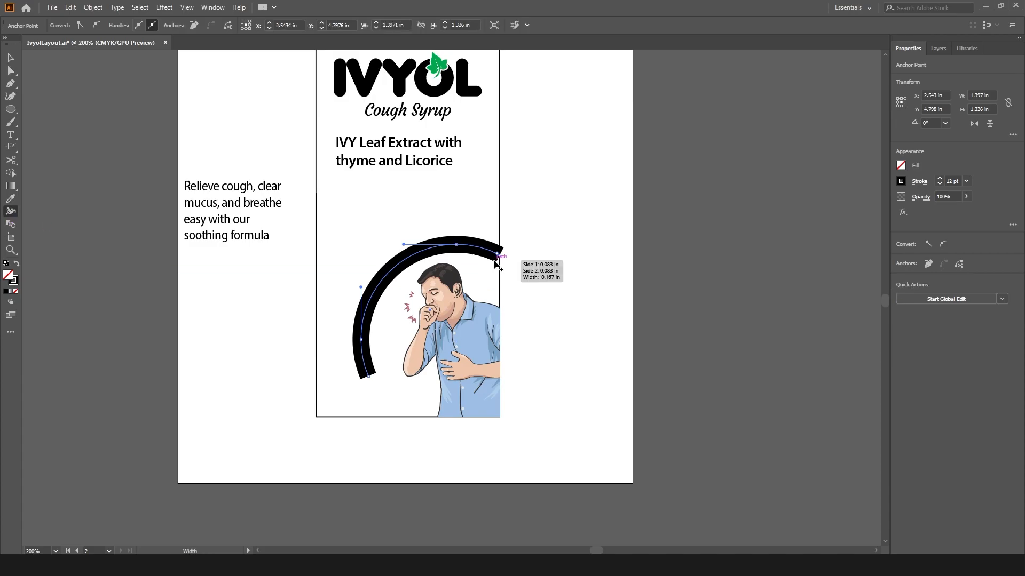
pyautogui.moveTo(493, 260); pyautogui.dragTo(493, 268)
pyautogui.moveTo(375, 373); pyautogui.dragTo(367, 377)
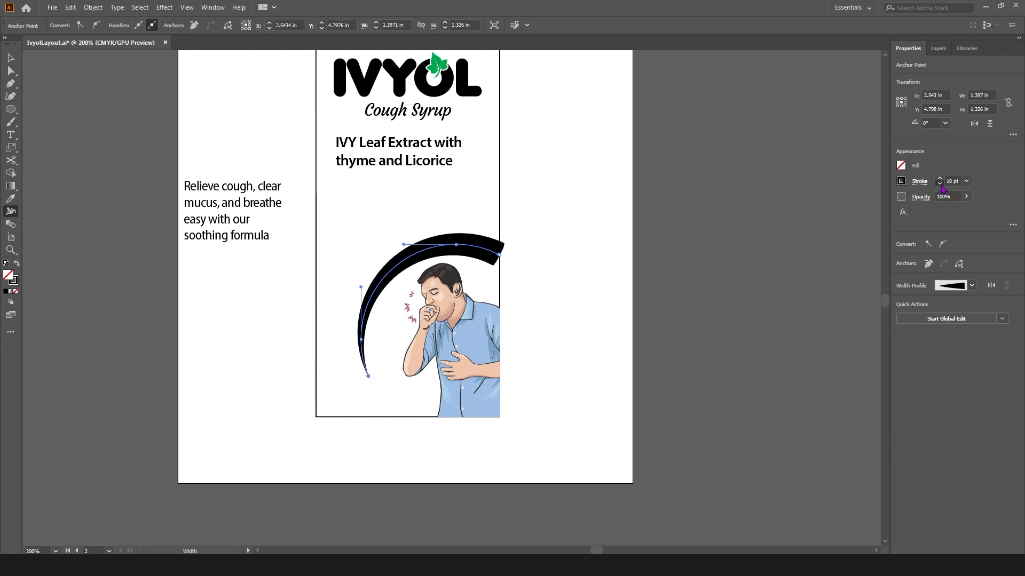
# - Set the arc's stroke to 13 pt and enlarge the arc slightly beyond the panel's right edge
pyautogui.press('v')
pyautogui.click(539, 251)
pyautogui.click(485, 256)
pyautogui.moveTo(499, 376); pyautogui.dragTo(504, 380)
pyautogui.click(528, 342)
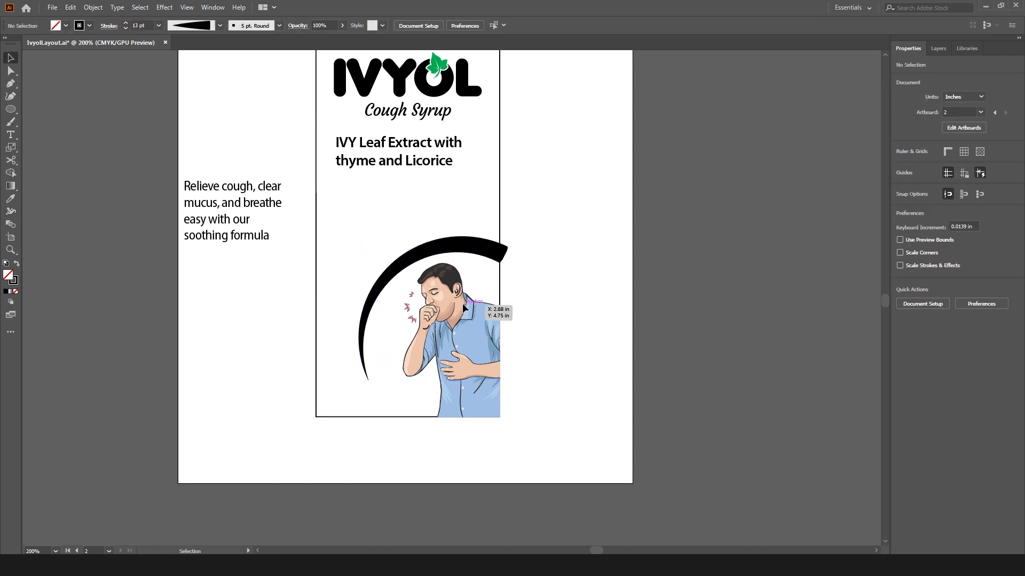
# - Colour the arc's stroke with the orange sampled from the wave at the panel's upper edge
pyautogui.click(426, 251)
pyautogui.moveTo(426, 251); pyautogui.dragTo(446, 411)
pyautogui.click(16, 280)
pyautogui.press('i')
pyautogui.keyDown('shift'); pyautogui.click(386, 150); pyautogui.keyUp('shift')
pyautogui.press('v')
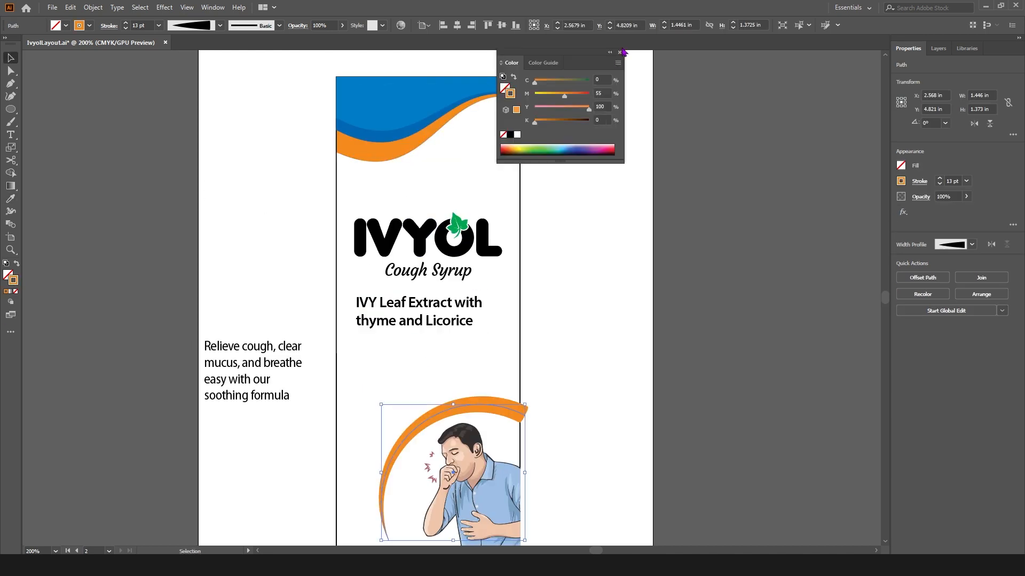
pyautogui.click(621, 53)
pyautogui.click(582, 378)
# - Duplicate the orange arc, rotate the copy about 144°, and place it across the panel above the coughing man
pyautogui.moveTo(580, 365); pyautogui.dragTo(572, 330)
pyautogui.moveTo(512, 364); pyautogui.dragTo(475, 329)
pyautogui.moveTo(482, 314); pyautogui.dragTo(357, 466)
pyautogui.moveTo(402, 439); pyautogui.dragTo(366, 351)
pyautogui.moveTo(515, 290); pyautogui.dragTo(518, 274)
pyautogui.click(554, 340)
pyautogui.moveTo(555, 340); pyautogui.dragTo(544, 306)
# - Draw a circle over the lower panel's left side and fill it blue with cyan 100 and magenta 60
pyautogui.press('l')
pyautogui.moveTo(295, 280); pyautogui.dragTo(482, 466)
pyautogui.click(16, 263)
pyautogui.doubleClick(8, 275)
pyautogui.write('100')
pyautogui.press('Tab')
pyautogui.write('60')
pyautogui.press('Return')
# - Send the blue circle behind all artwork and enlarge it to about 2.03 in wide
pyautogui.press('v')
pyautogui.hotkey('ctrl', 'shift', '[')
pyautogui.moveTo(294, 466); pyautogui.dragTo(267, 472)
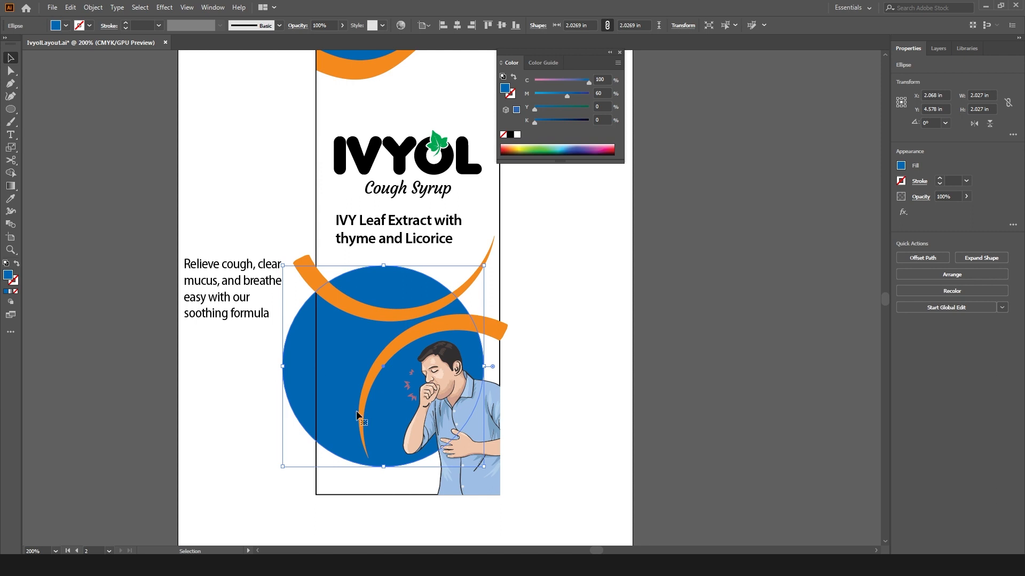
# - Expand both orange arcs into filled shapes
pyautogui.click(399, 316)
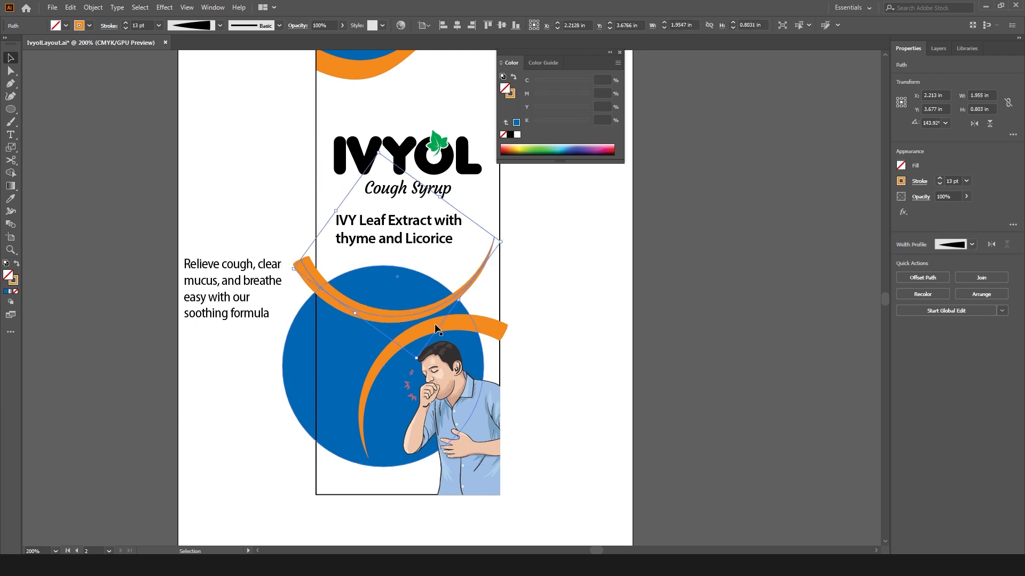
pyautogui.keyDown('shift'); pyautogui.click(406, 335); pyautogui.keyUp('shift')
pyautogui.click(92, 7)
pyautogui.click(132, 171)
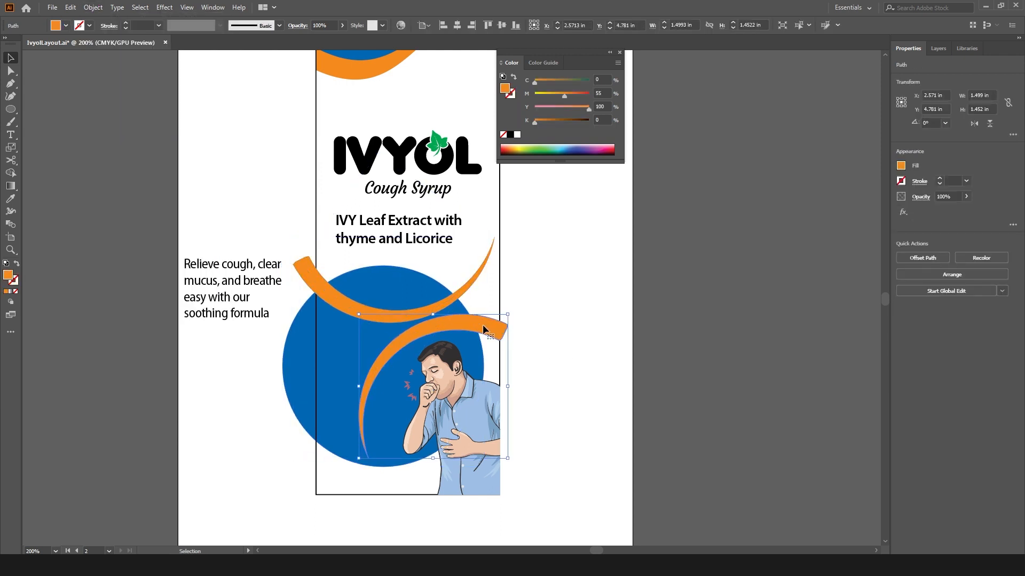
# - Trim the ends of both orange arcs that stick out of the panel outline with Shape Builder
pyautogui.keyDown('shift'); pyautogui.click(500, 224); pyautogui.keyUp('shift')
pyautogui.hotkey('shift', 'm')
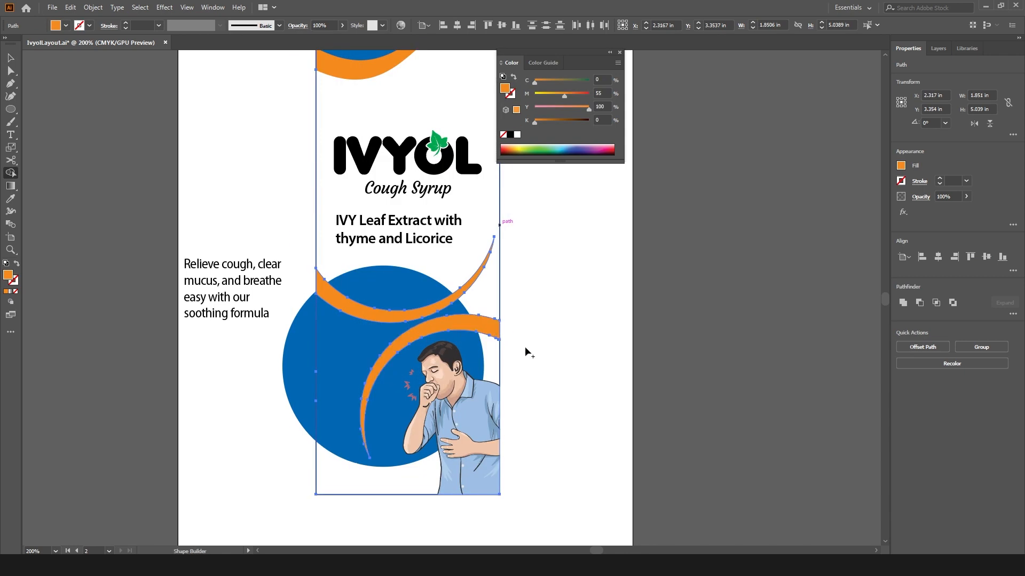
pyautogui.press('v')
pyautogui.click(525, 348)
# - Cut away the parts of the blue circle outside the panel's left edge and above the upper orange arc with Shape Builder
pyautogui.click(302, 350)
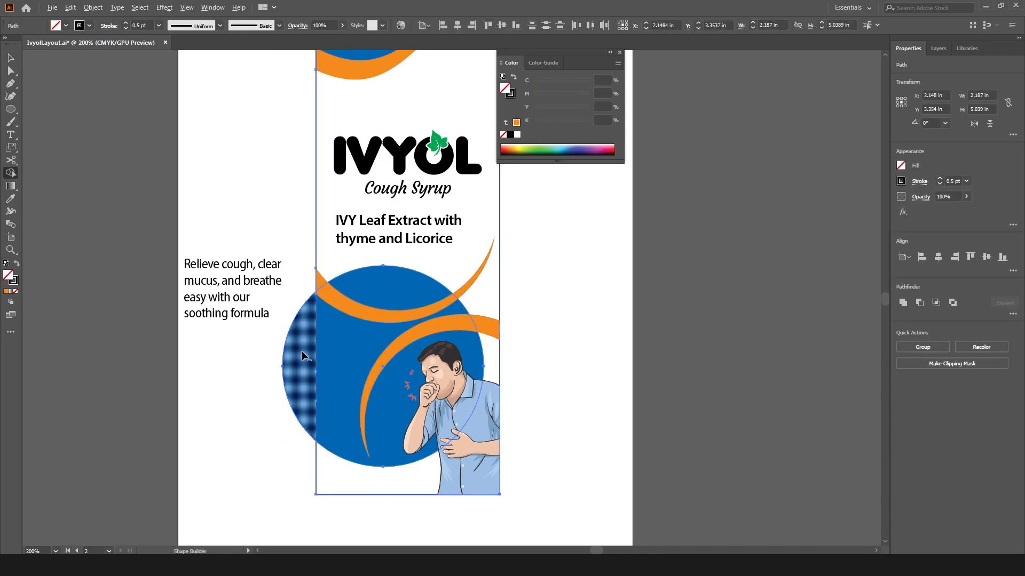
pyautogui.press('Delete')
pyautogui.click(376, 277)
pyautogui.keyDown('shift'); pyautogui.click(363, 275); pyautogui.keyUp('shift')
pyautogui.hotkey('shift', 'm')
pyautogui.keyDown('alt'); pyautogui.click(373, 277); pyautogui.keyUp('alt')
# - Move the "Relieve cough, clear mucus" paragraph into the panel, below the ivy leaf extract heading
pyautogui.press('v')
pyautogui.click(242, 363)
pyautogui.moveTo(237, 280); pyautogui.dragTo(458, 413)
pyautogui.click(589, 333)
pyautogui.click(504, 419)
# - Shift the IVYOL logo with its tagline, the heading and the paragraph upward so the paragraph clears the orange arc
pyautogui.click(456, 303)
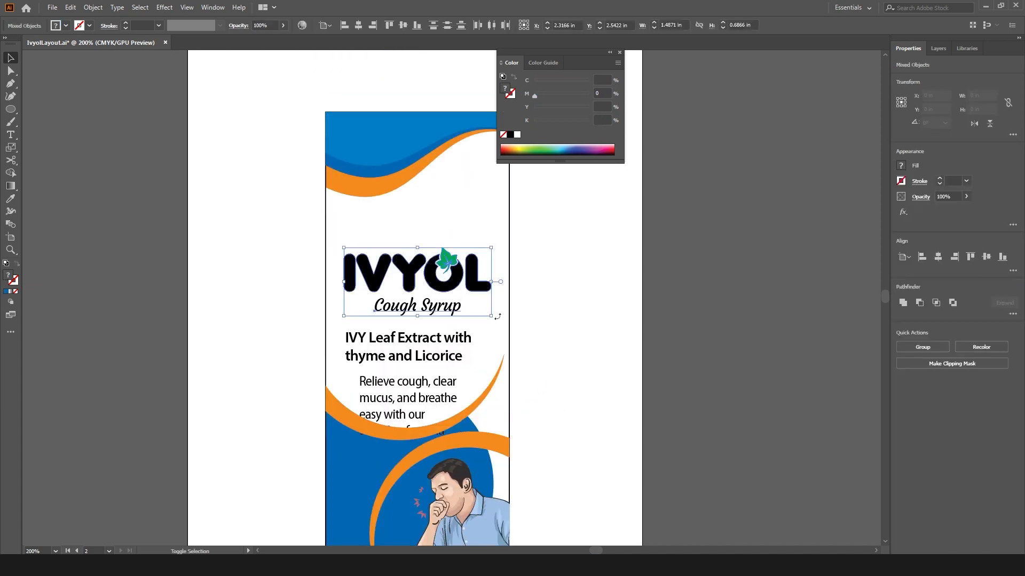
pyautogui.press('Tab')
pyautogui.moveTo(493, 320); pyautogui.dragTo(492, 319)
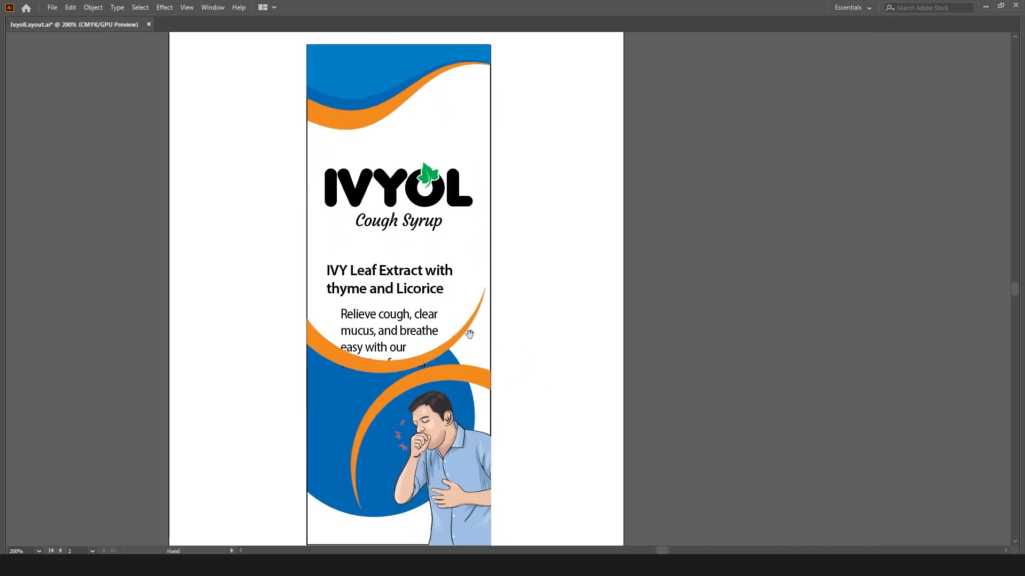
pyautogui.moveTo(407, 283); pyautogui.dragTo(406, 266)
pyautogui.moveTo(398, 314); pyautogui.dragTo(403, 299)
pyautogui.hotkey('ctrl', 'shift', 'a')
pyautogui.moveTo(398, 273); pyautogui.dragTo(392, 315)
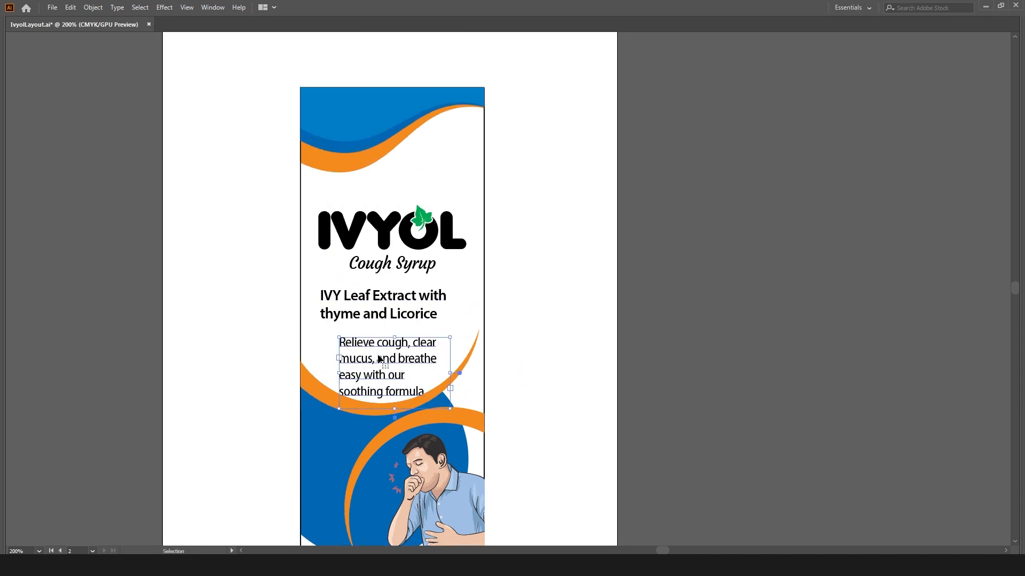
# - Add the white text "Sugar Free" in 12 pt Bahnschrift SemiBold Condensed on the blue wave at the panel's upper left
pyautogui.click(426, 166)
pyautogui.press('t')
pyautogui.click(420, 167)
pyautogui.write('Sugar Free')
pyautogui.press('Escape')
pyautogui.click(524, 202)
pyautogui.moveTo(462, 169); pyautogui.dragTo(444, 171)
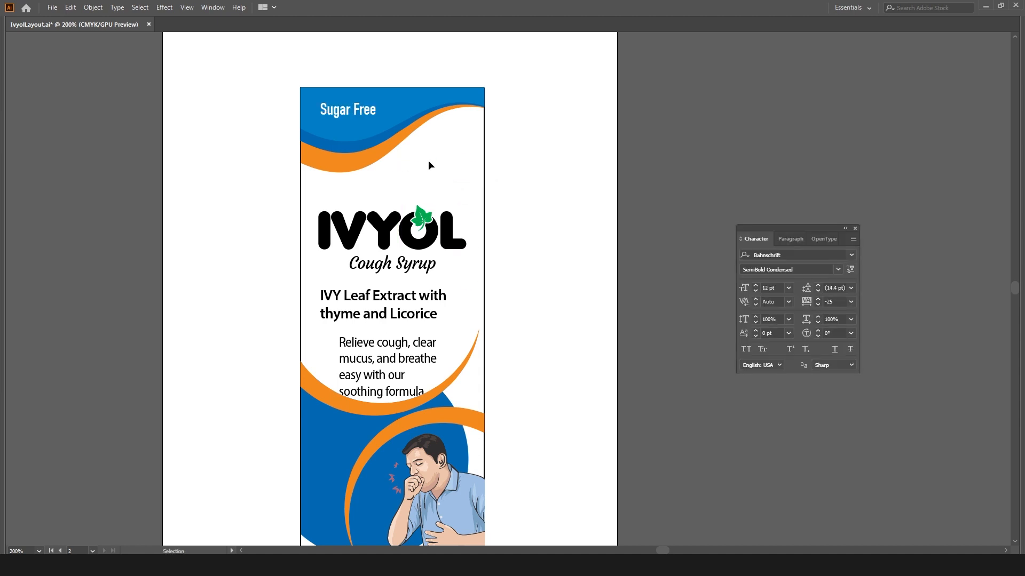
# - Add the black text "120ml" under the wave at the panel's upper right
pyautogui.press('t')
pyautogui.click(429, 162)
pyautogui.write('120ml')
pyautogui.press('Escape')
pyautogui.moveTo(450, 150); pyautogui.dragTo(460, 131)
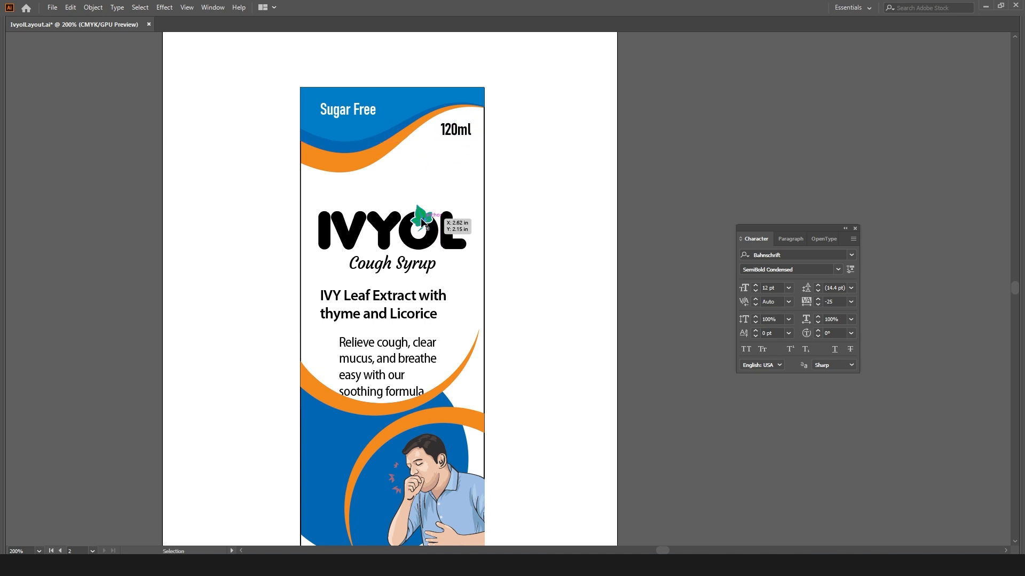
# - Nudge the IVYOL logo and the Cough Syrup tagline up toward the wave
pyautogui.moveTo(306, 180); pyautogui.dragTo(468, 273)
pyautogui.press('Up')
pyautogui.press('Up')
pyautogui.press('Up')
pyautogui.press('Up')
pyautogui.press('Up')
pyautogui.press('Up')
pyautogui.press('Up')
pyautogui.press('Up')
pyautogui.press('Up')
pyautogui.press('Up')
pyautogui.press('Up')
pyautogui.press('Up')
pyautogui.press('Up')
pyautogui.press('Up')
pyautogui.press('Up')
pyautogui.press('Up')
pyautogui.press('Up')
pyautogui.press('Up')
pyautogui.click(543, 273)
# - Draw a small blue rectangle beside the Cough Syrup tagline and duplicate it to the tagline's other side
pyautogui.press('z')
pyautogui.click(437, 246)
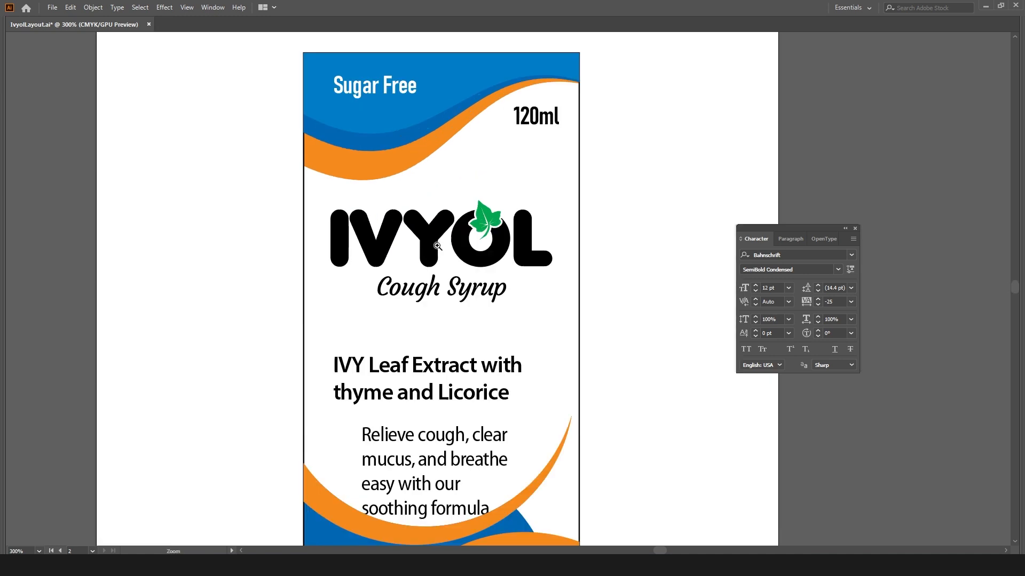
pyautogui.click(354, 295)
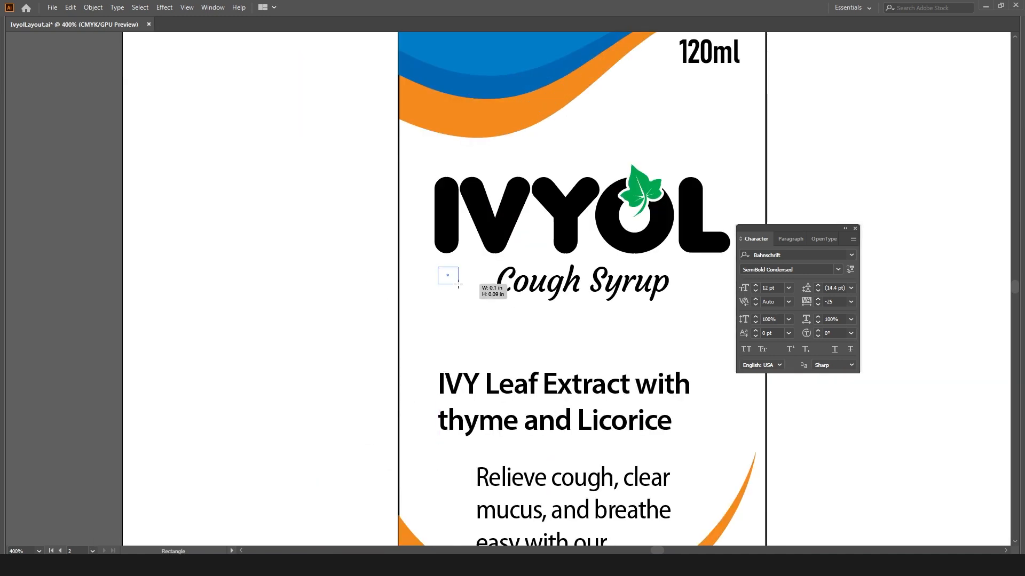
pyautogui.moveTo(490, 294); pyautogui.dragTo(490, 295)
pyautogui.hotkey('ctrl', '-')
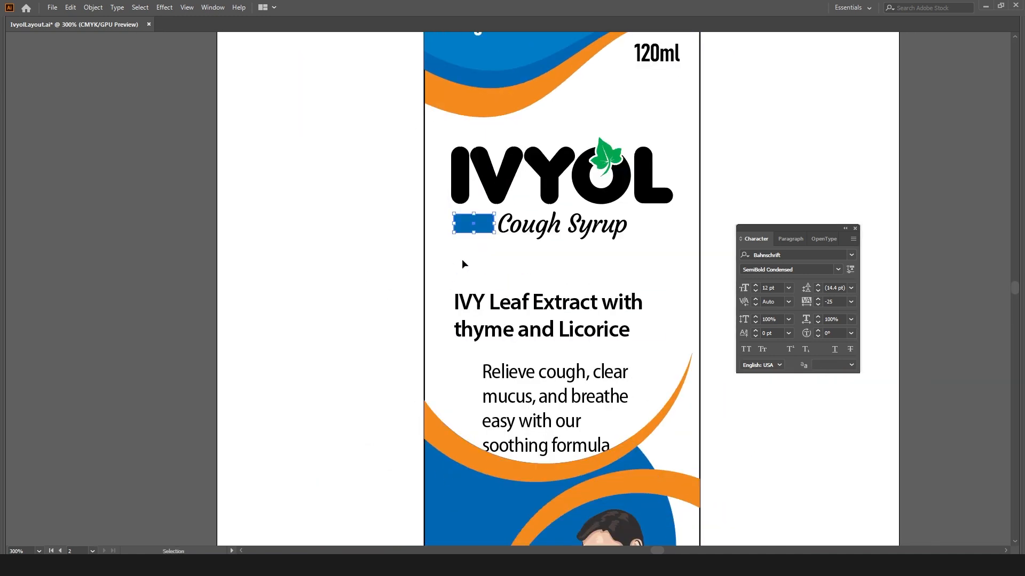
pyautogui.click(462, 261)
pyautogui.hotkey('ctrl', '+')
pyautogui.moveTo(411, 251); pyautogui.dragTo(645, 258)
# - Set the tracking of the Cough Syrup tagline to -35
pyautogui.click(593, 265)
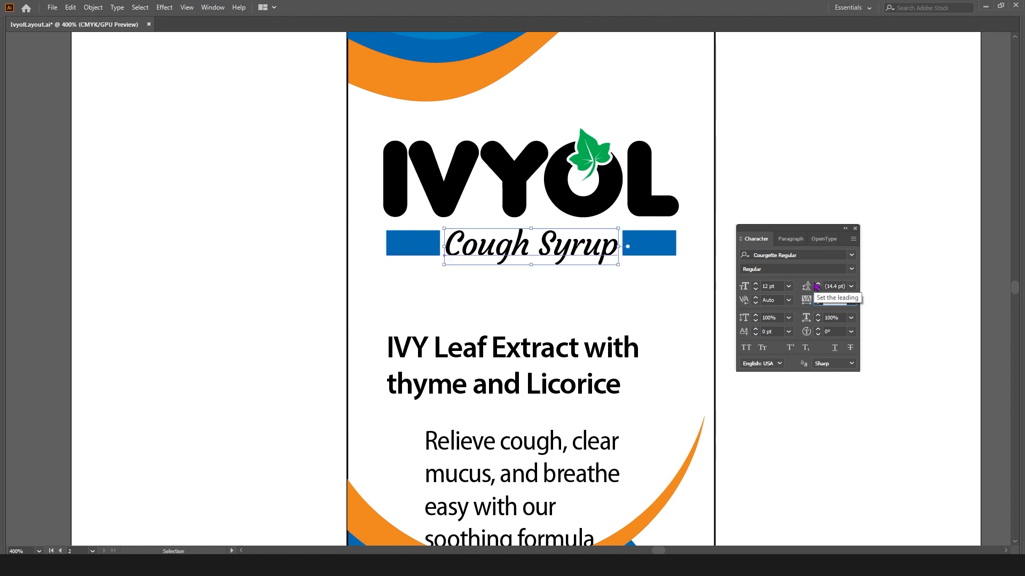
pyautogui.write('-35')
pyautogui.press('Return')
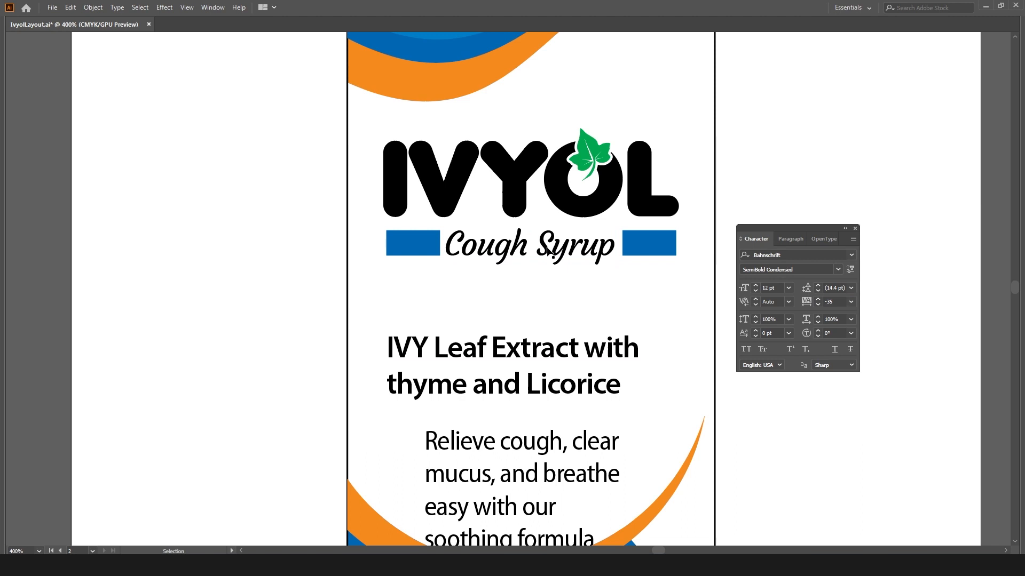
pyautogui.click(547, 280)
# - Centre the "IVY Leaf Extract with thyme and Licorice" heading's text and set its font to Aleo Bold
pyautogui.hotkey('ctrl', '-')
pyautogui.hotkey('ctrl', '-')
pyautogui.click(520, 314)
pyautogui.click(790, 239)
pyautogui.click(763, 256)
pyautogui.click(756, 239)
pyautogui.click(772, 258)
pyautogui.write('al')
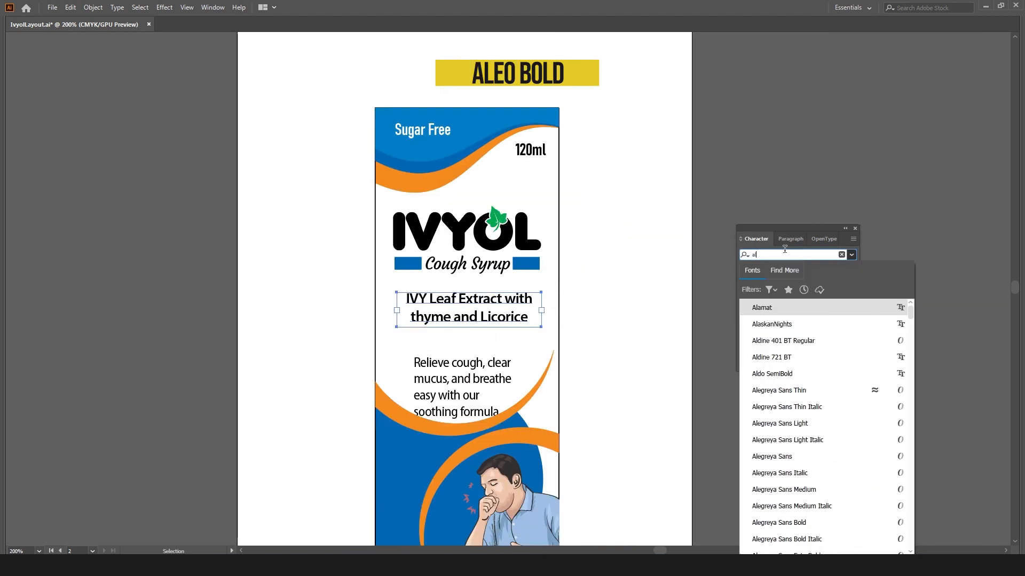
pyautogui.write('eo')
pyautogui.click(769, 373)
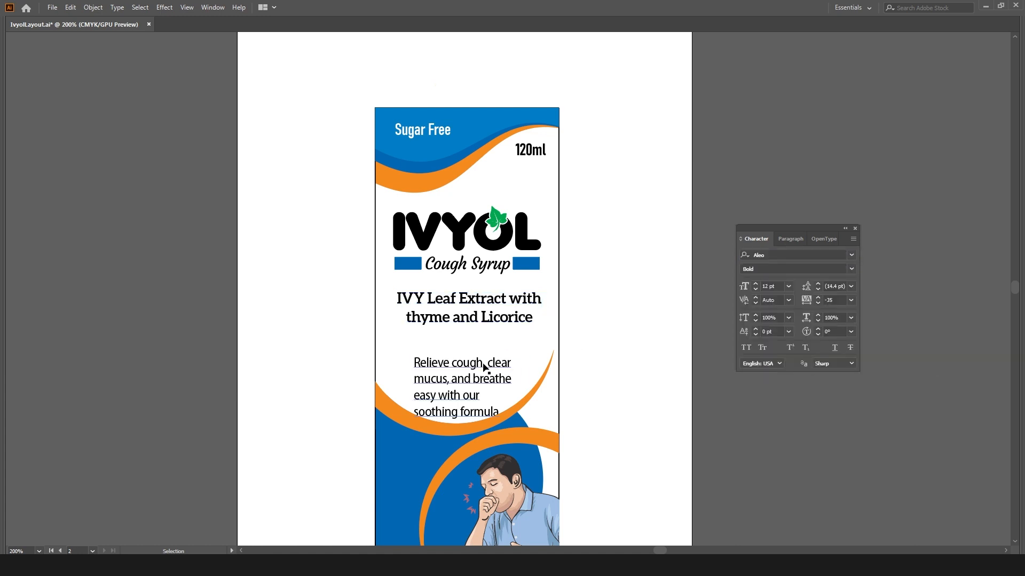
# - Move the "Relieve cough" paragraph up, copy the 120ml text's style onto it, set it to 10 pt and widen its frame
pyautogui.moveTo(483, 366); pyautogui.dragTo(481, 342)
pyautogui.press('i')
pyautogui.click(522, 153)
pyautogui.press('v')
pyautogui.doubleClick(755, 291)
pyautogui.moveTo(523, 407); pyautogui.dragTo(542, 386)
# - Centre the "Relieve cough" paragraph's text and reduce its leading to 10 pt
pyautogui.click(794, 240)
pyautogui.click(763, 257)
pyautogui.click(752, 238)
pyautogui.click(817, 291)
pyautogui.click(817, 290)
pyautogui.click(668, 338)
# - Reposition the "Relieve cough" paragraph under the heading and centre it horizontally on the panel outline
pyautogui.scroll(1, 647, 403)
pyautogui.moveTo(648, 403); pyautogui.dragTo(621, 329)
pyautogui.moveTo(418, 252); pyautogui.dragTo(407, 266)
pyautogui.moveTo(448, 316); pyautogui.dragTo(440, 302)
pyautogui.keyDown('shift'); pyautogui.click(486, 230); pyautogui.keyUp('shift')
pyautogui.click(486, 230)
pyautogui.press('Tab')
pyautogui.click(358, 25)
pyautogui.click(513, 395)
pyautogui.scroll(-1, 502, 397)
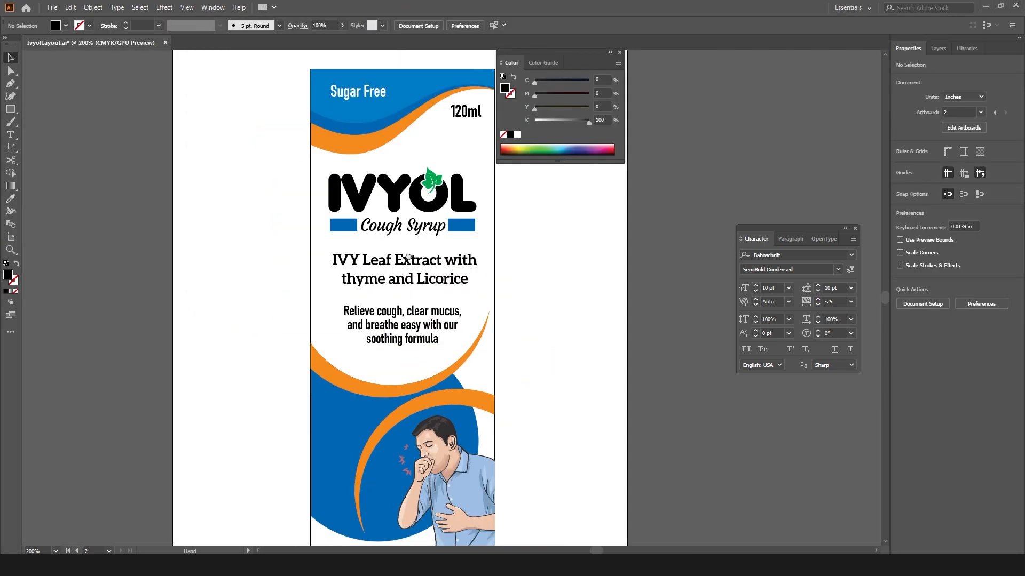
# - Centre the ivy leaf extract heading horizontally on the panel outline
pyautogui.moveTo(502, 398); pyautogui.dragTo(472, 393)
pyautogui.click(406, 259)
pyautogui.keyDown('shift'); pyautogui.click(464, 241); pyautogui.keyUp('shift')
pyautogui.click(463, 240)
pyautogui.click(358, 25)
pyautogui.click(369, 57)
# - Centre the IVYOL logo group with its tagline and blue bars horizontally on the panel outline
pyautogui.click(392, 218)
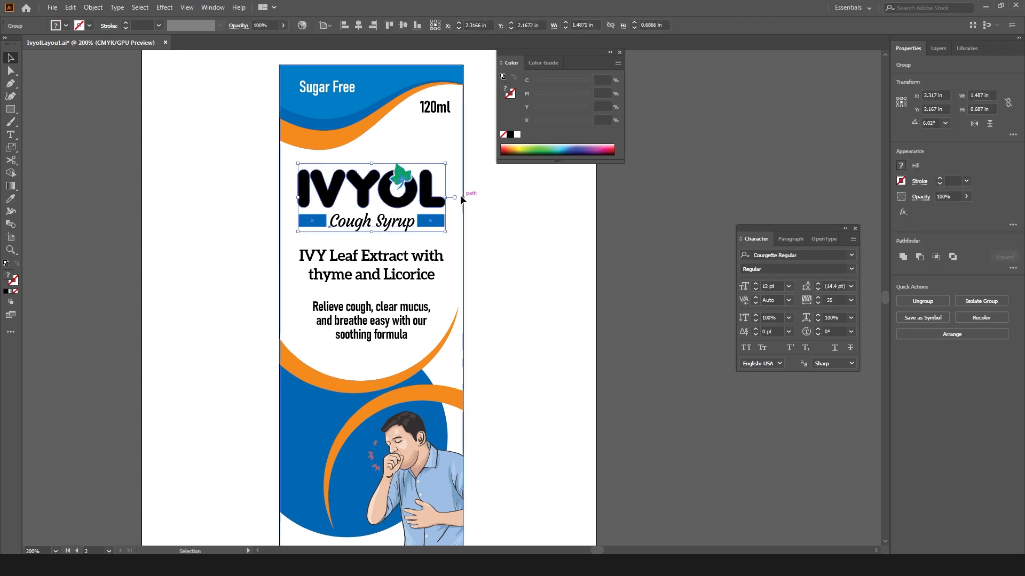
pyautogui.keyDown('shift'); pyautogui.click(464, 195); pyautogui.keyUp('shift')
pyautogui.click(464, 195)
pyautogui.click(485, 228)
pyautogui.moveTo(427, 320); pyautogui.dragTo(429, 278)
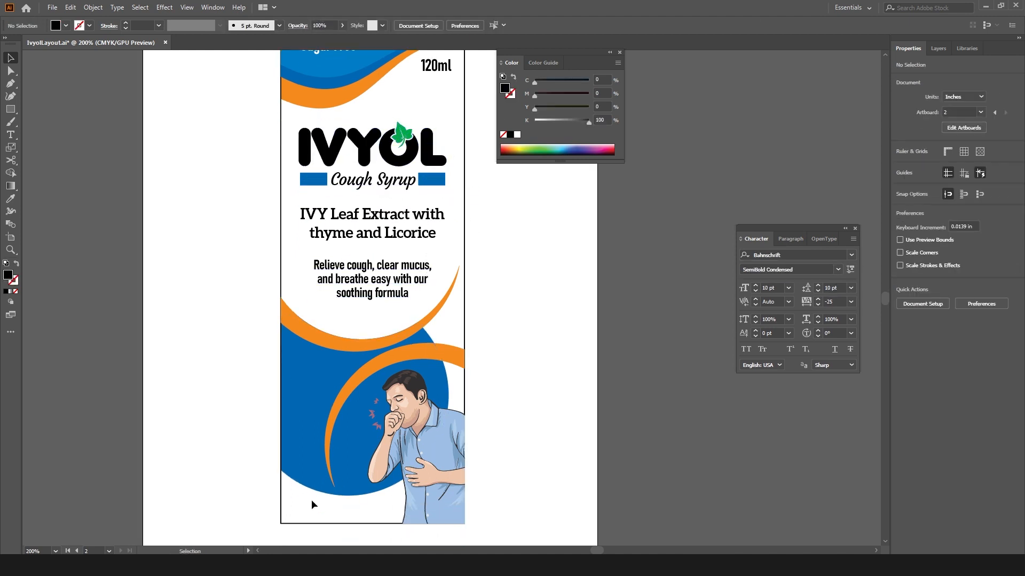
# - Paste the Wintas logo and place it in the panel's lower left corner, below the blue circle
pyautogui.hotkey('ctrl', 'v')
pyautogui.moveTo(465, 302); pyautogui.dragTo(347, 508)
pyautogui.scroll(1, 347, 509)
pyautogui.moveTo(350, 448); pyautogui.dragTo(338, 383)
# - Nudge the blue circle and both orange arcs up slightly
pyautogui.click(338, 383)
pyautogui.keyDown('shift'); pyautogui.click(436, 208); pyautogui.keyUp('shift')
pyautogui.keyDown('shift'); pyautogui.click(478, 132); pyautogui.keyUp('shift')
pyautogui.press('Up')
pyautogui.press('Up')
pyautogui.press('Up')
pyautogui.press('Up')
pyautogui.click(585, 302)
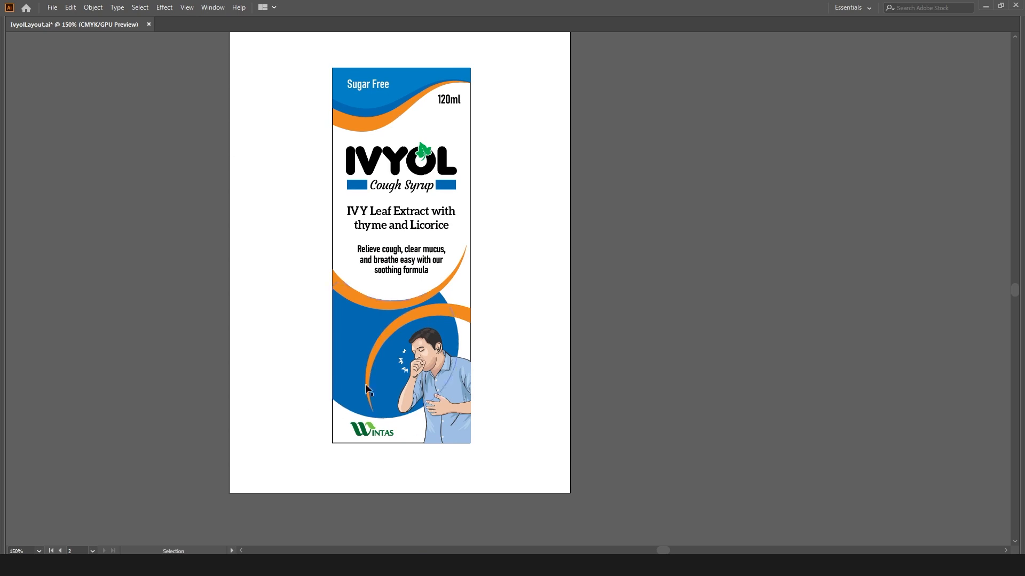
# - Switch to the Word brief and check the product name, pack text, illustration and size requirements, then return to Illustrator
pyautogui.hotkey('alt', 'Tab')
pyautogui.moveTo(407, 188); pyautogui.dragTo(320, 189)
pyautogui.moveTo(296, 259); pyautogui.dragTo(421, 274)
pyautogui.moveTo(332, 299); pyautogui.dragTo(388, 300)
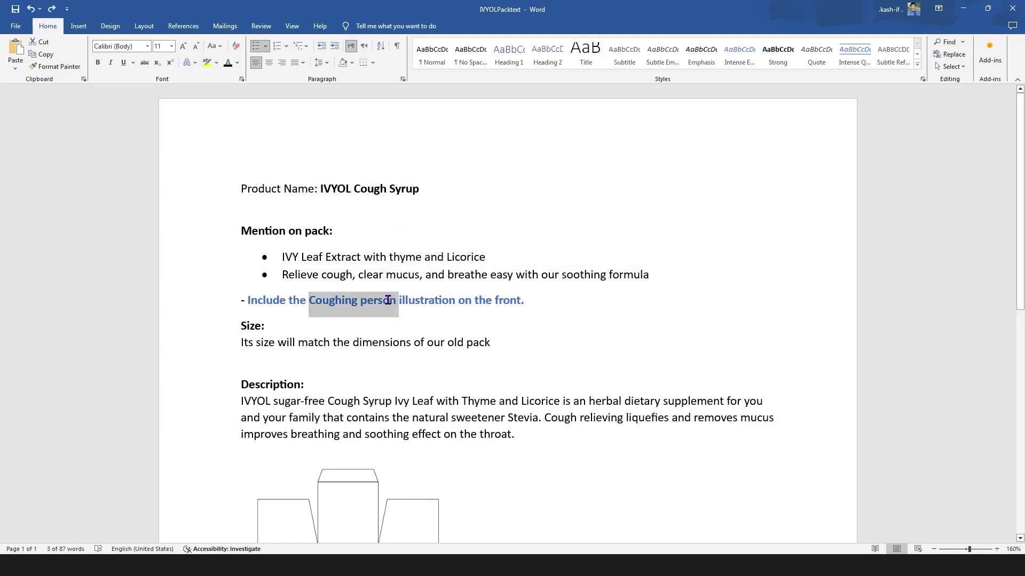
pyautogui.moveTo(344, 342); pyautogui.dragTo(299, 343)
pyautogui.scroll(-5, 357, 333)
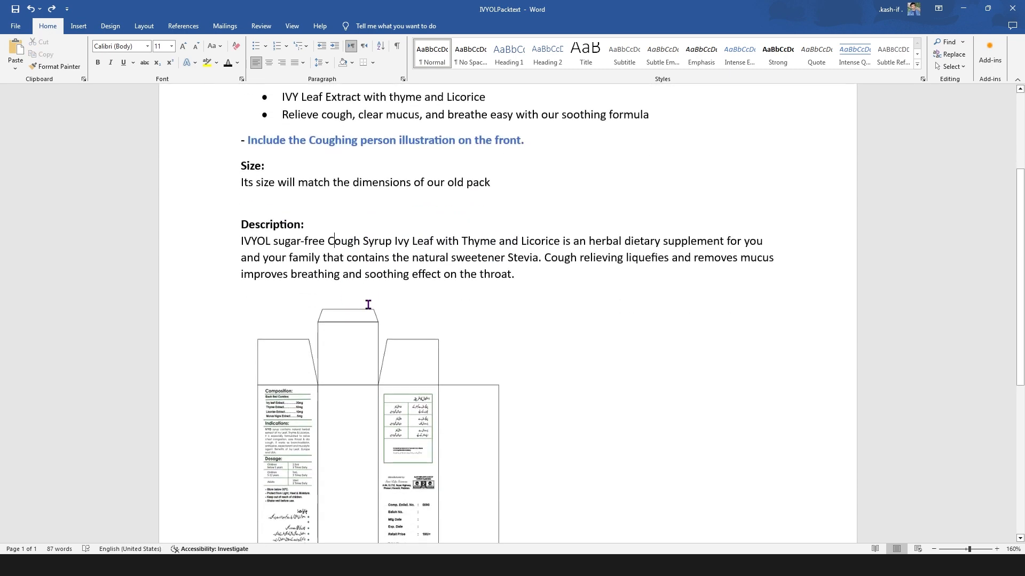
pyautogui.hotkey('alt', 'Tab')
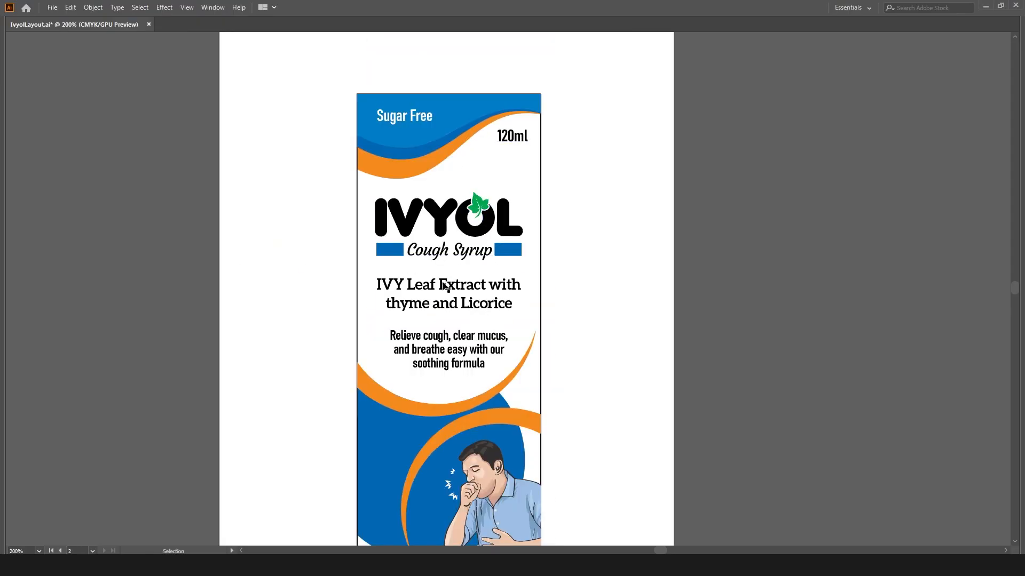
# - Move the finished front panel artwork from the second artboard onto the outermost blank panel of the box die-line
pyautogui.scroll(-3, 613, 325)
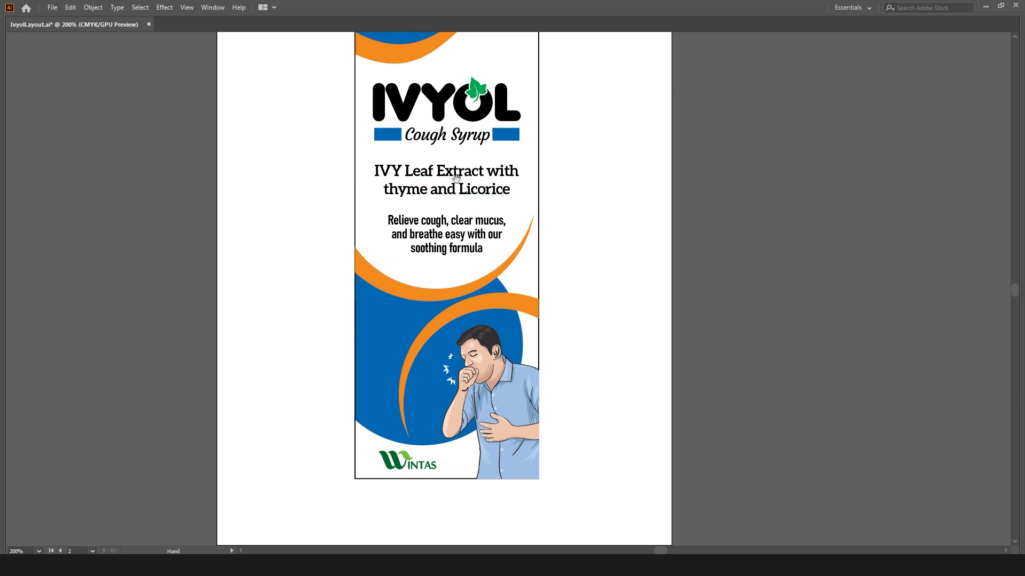
pyautogui.hotkey('ctrl', '-')
pyautogui.moveTo(498, 233); pyautogui.dragTo(473, 264)
pyautogui.hotkey('ctrl', '-')
pyautogui.moveTo(427, 302); pyautogui.dragTo(604, 269)
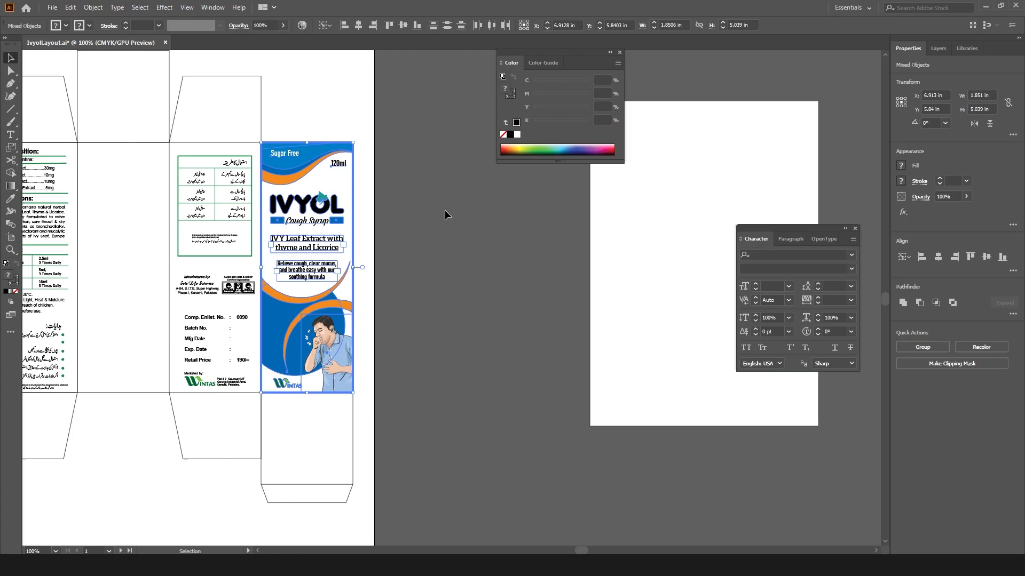
pyautogui.click(444, 210)
# - Group the front panel artwork and duplicate it onto the blank panel between the two text panels
pyautogui.moveTo(232, 250); pyautogui.dragTo(404, 251)
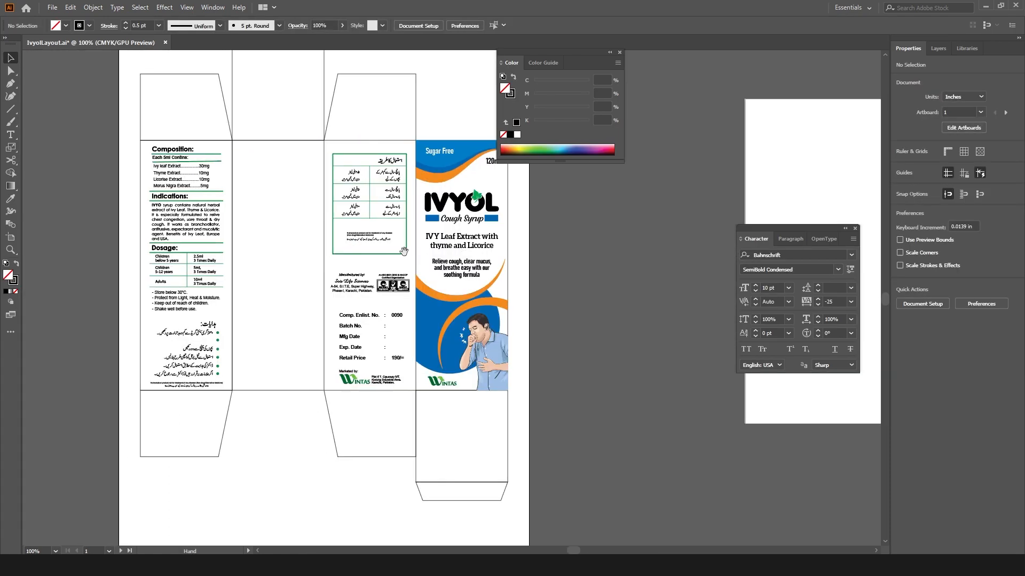
pyautogui.click(441, 152)
pyautogui.hotkey('ctrl', 'z')
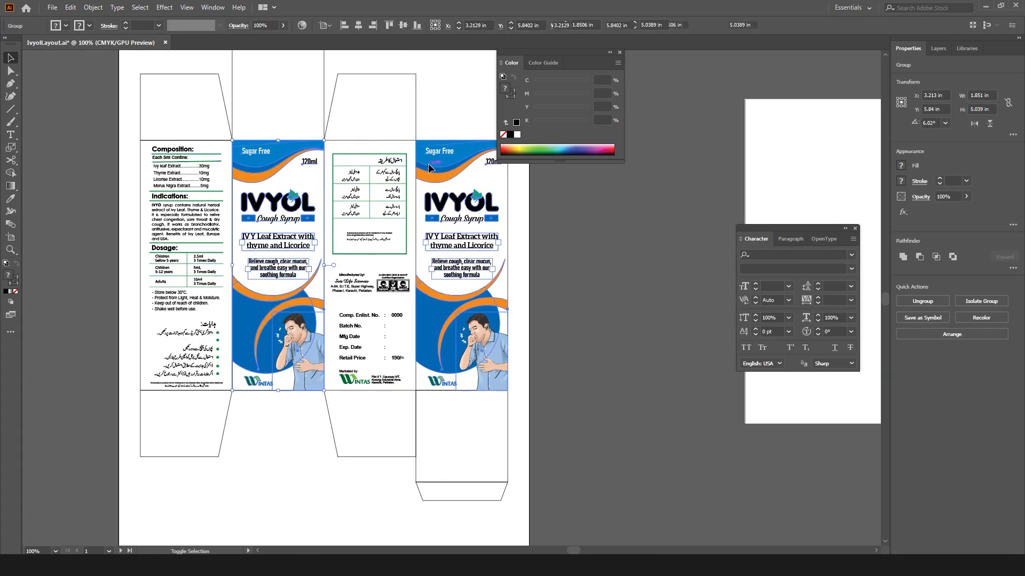